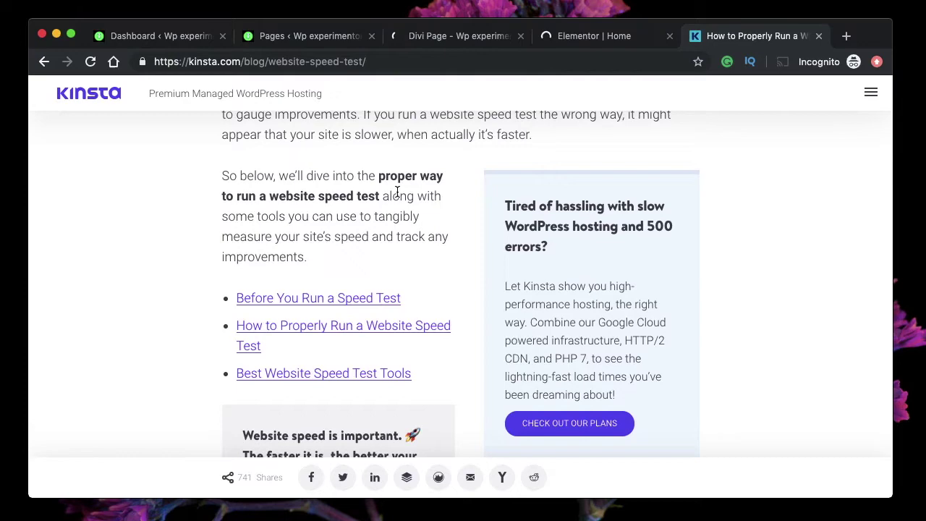
Follow the article's in-page link to the "How to Properly Run a Website Speed Test" section, return to the link list and close the article
scroll(335, 233, "up", 3)
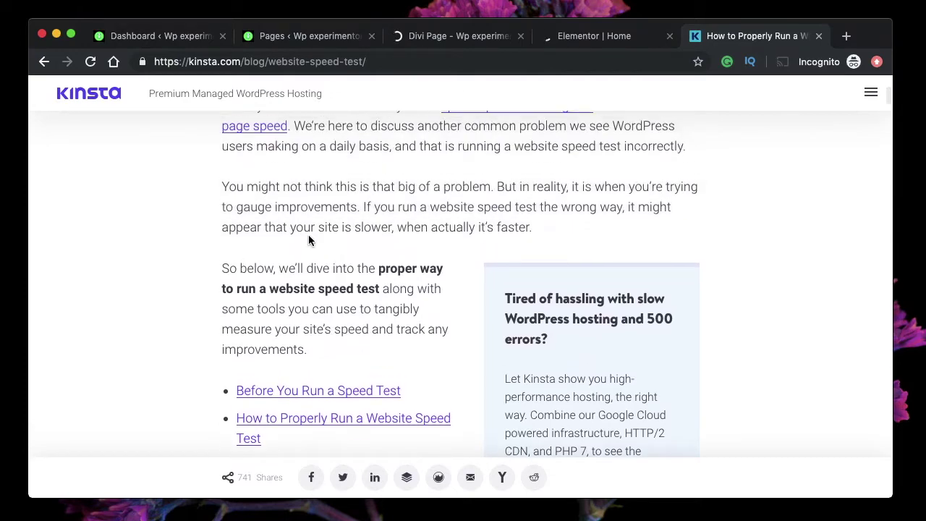
scroll(346, 283, "down", 5)
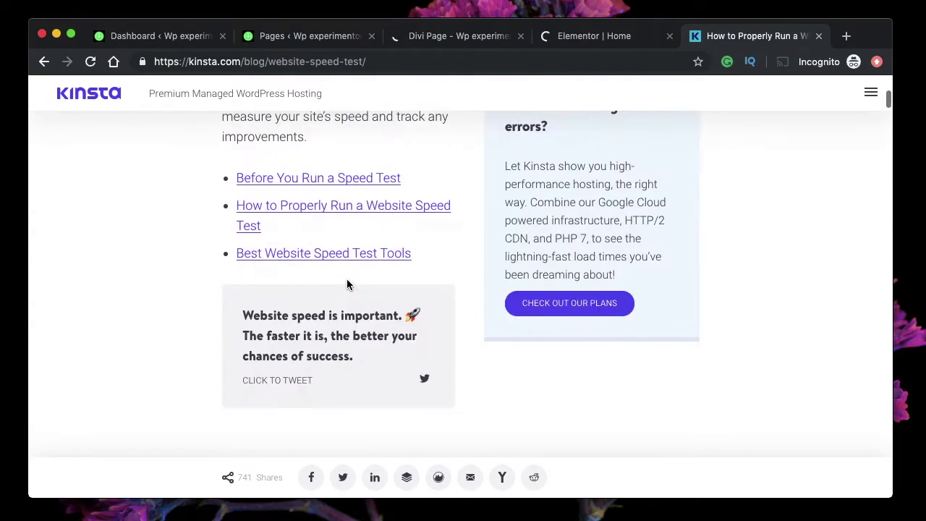
left_click(322, 209)
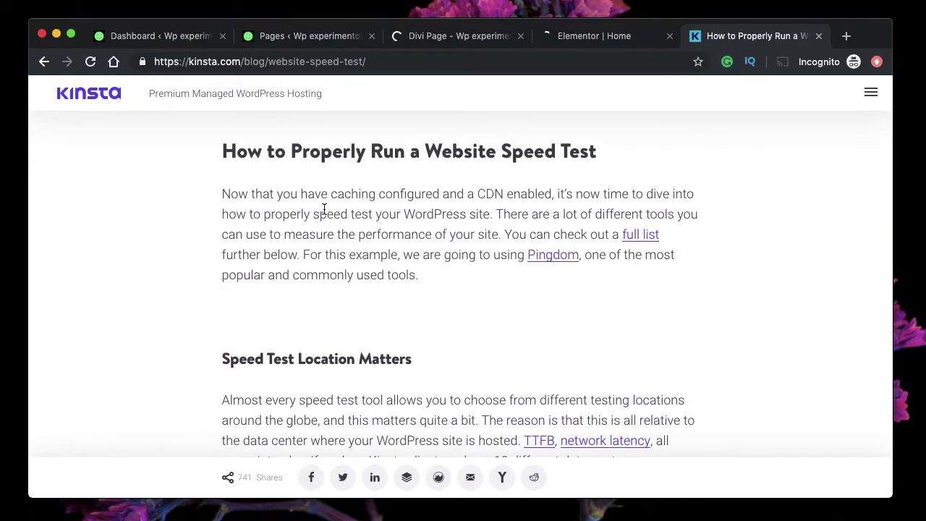
scroll(325, 209, "up", 15)
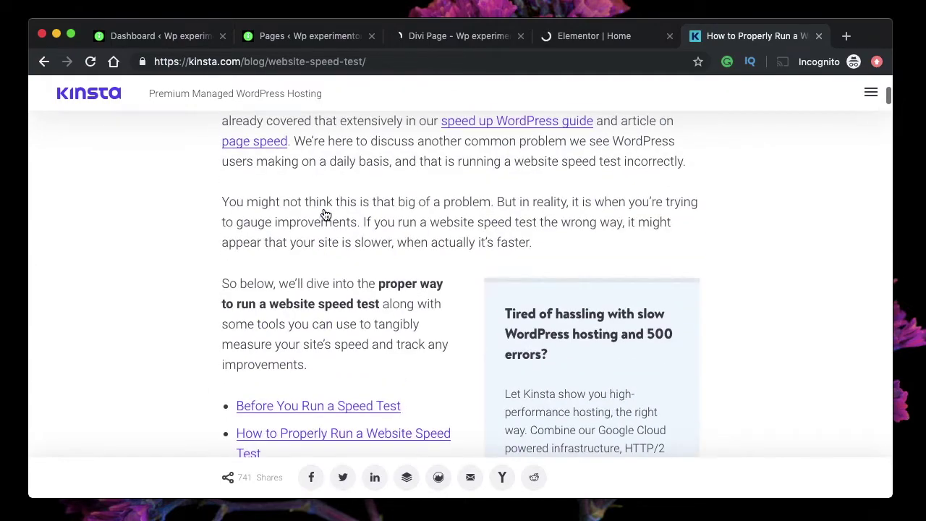
scroll(289, 318, "down", 3)
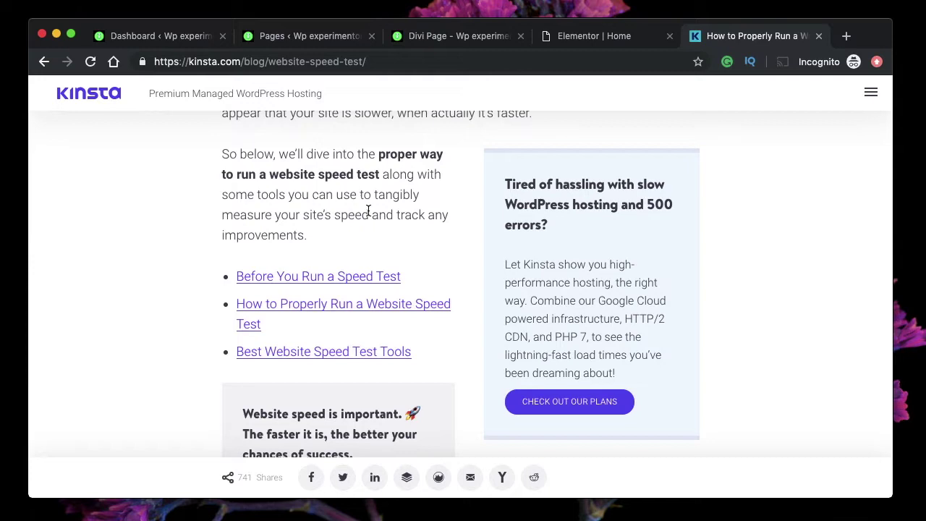
key("super+w")
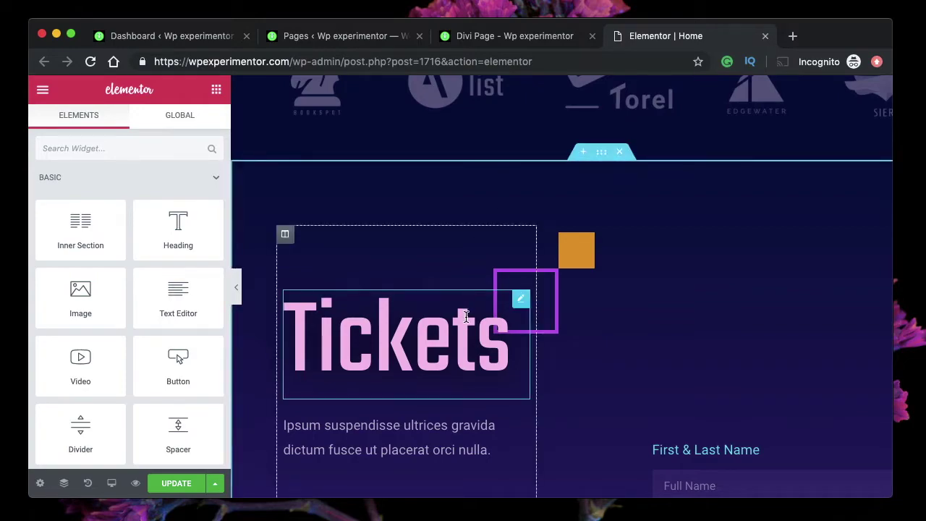
Inspect the settings of the Tickets heading and of "The most influential speakers" heading
left_click(465, 317)
scroll(424, 325, "up", 15)
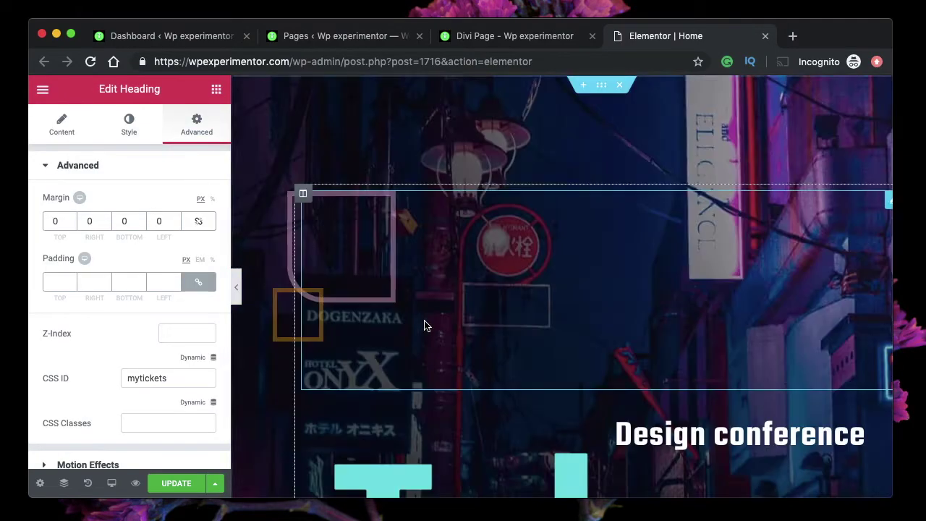
scroll(424, 325, "down", 12)
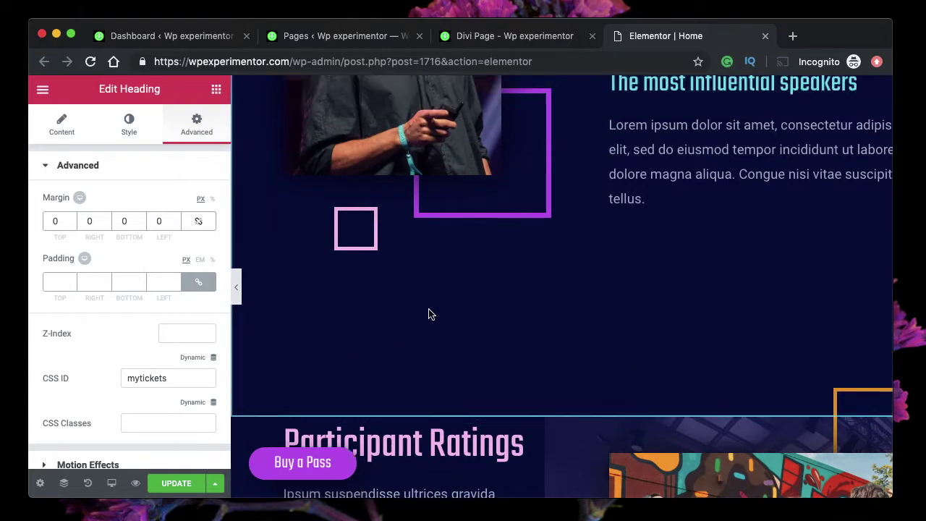
scroll(428, 314, "up", 3)
left_click(769, 275)
scroll(770, 283, "up", 6)
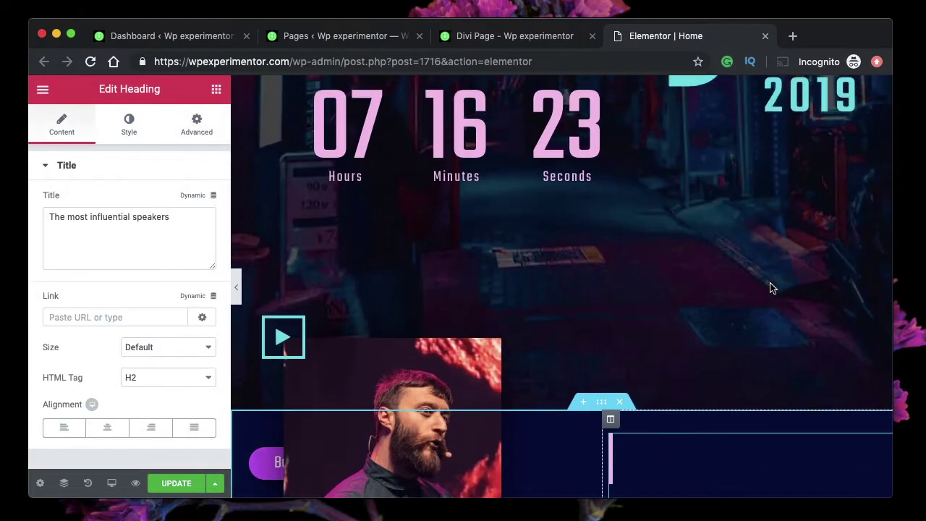
Clear the link of the large Tokyo heading in the hero section
scroll(590, 137, "up", 2)
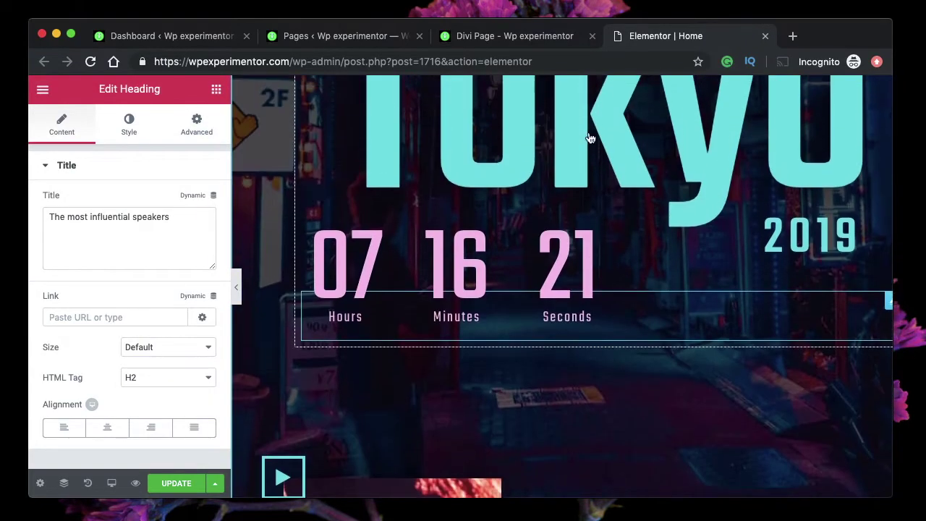
scroll(658, 265, "up", 3)
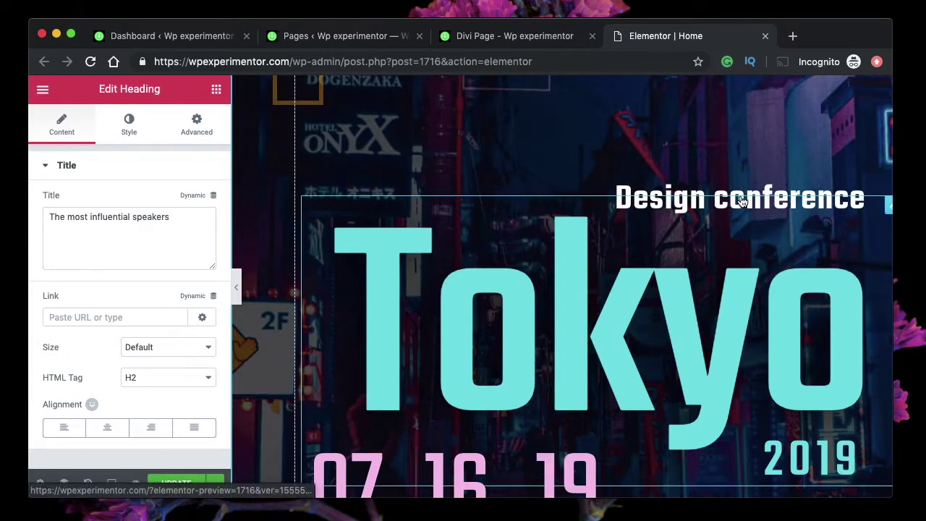
left_click(742, 203)
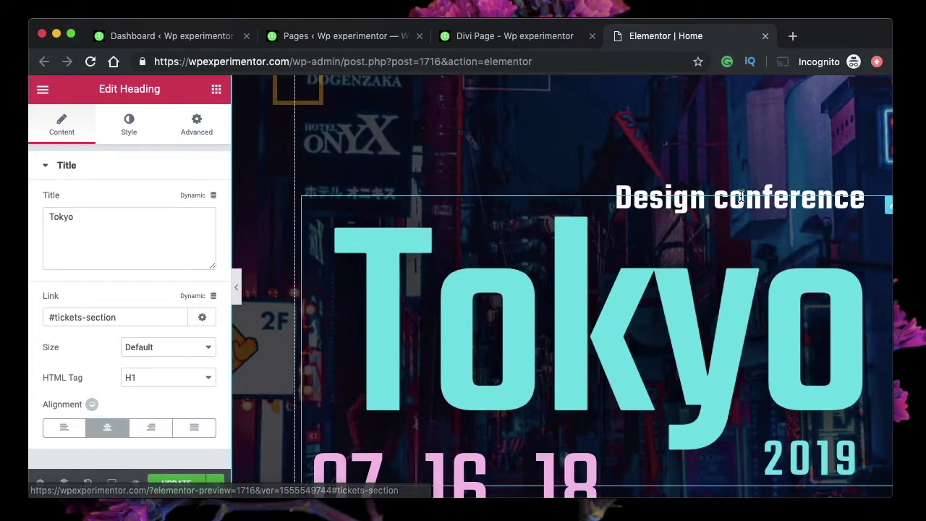
left_click(152, 311)
key("super+a")
key("BackSpace")
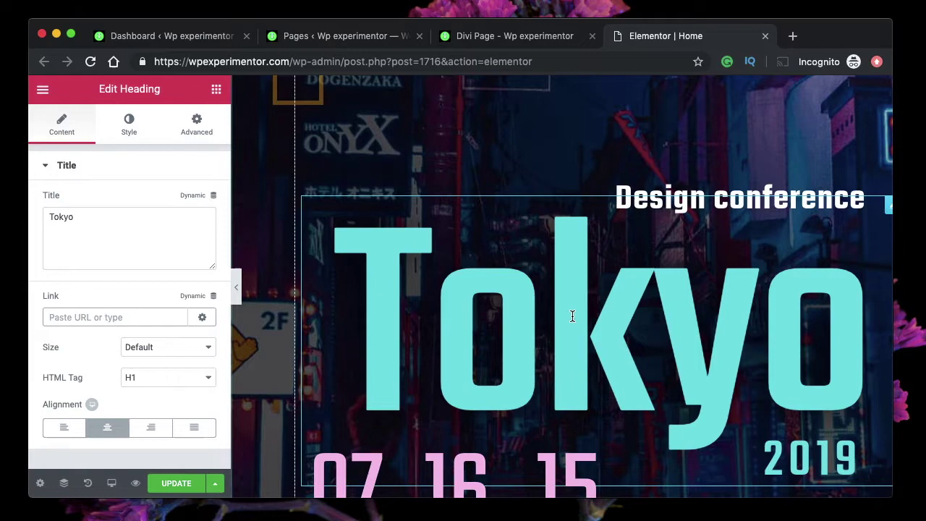
Find the Menu Anchor widget and place it directly above the Tickets heading
scroll(572, 316, "down", 15)
scroll(573, 317, "up", 10)
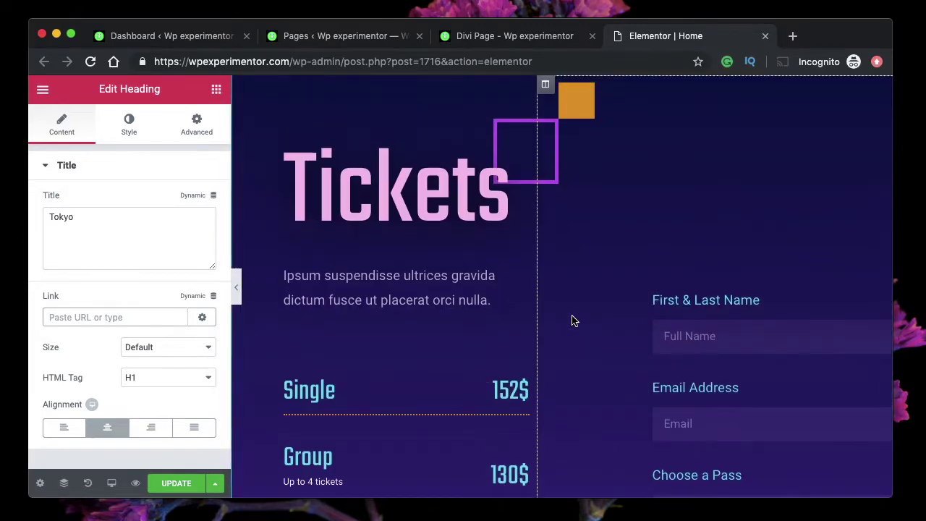
scroll(523, 149, "up", 2)
left_click(216, 89)
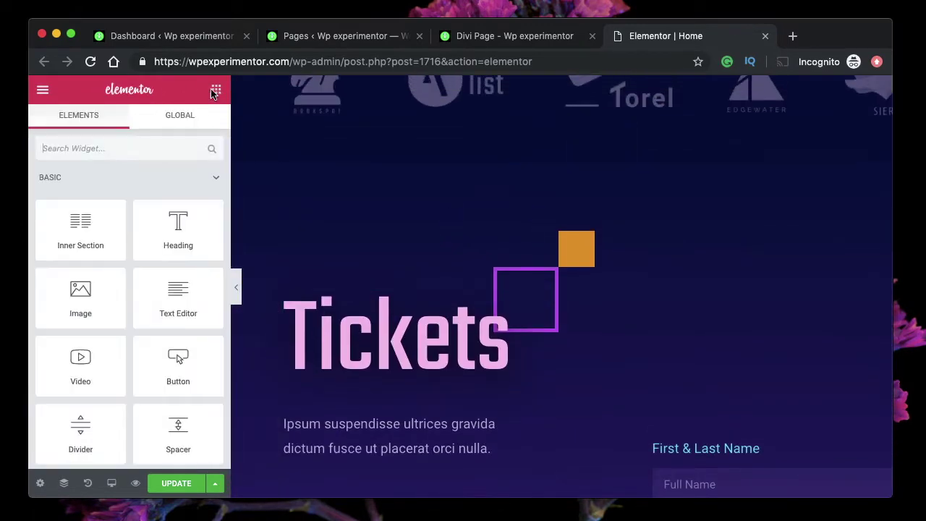
left_click(124, 146)
type("me")
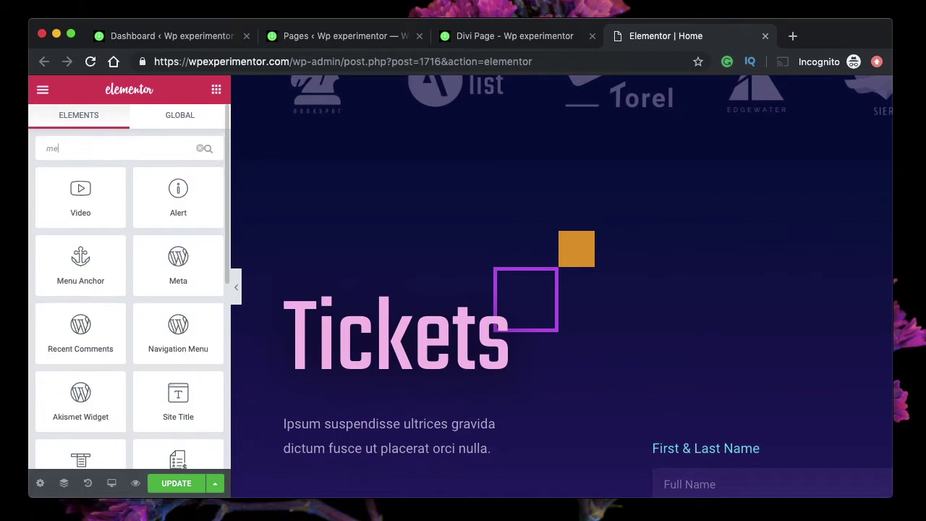
type("nu")
left_click_drag(80, 194, 477, 259)
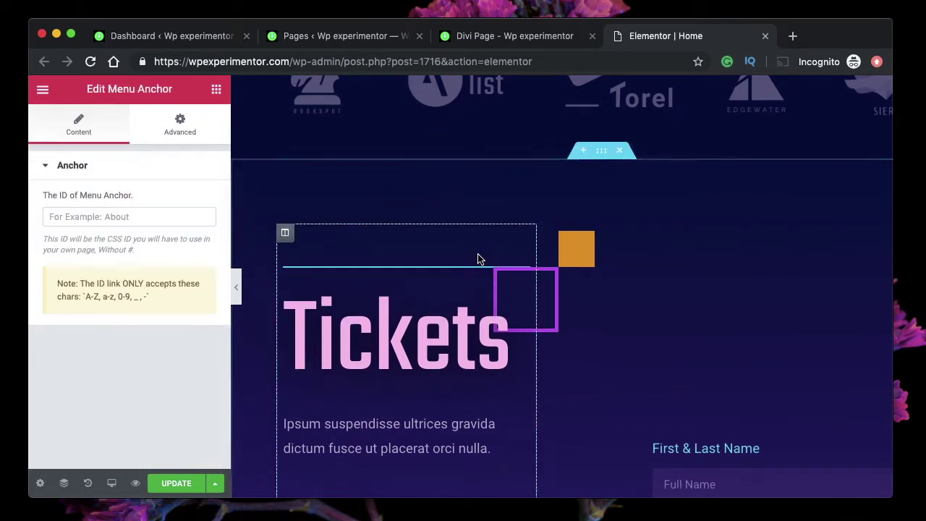
Set the menu anchor's ID to tickets-anchor and copy that ID
left_click(74, 217)
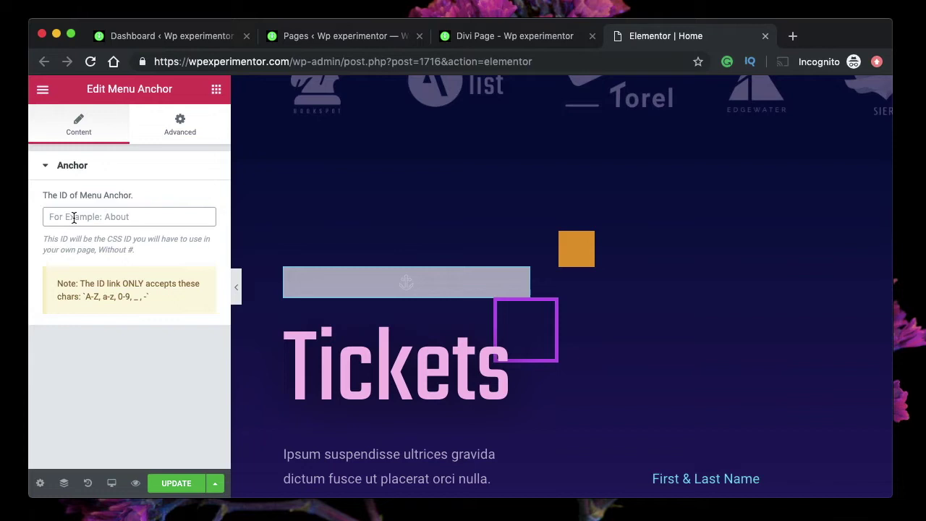
type("tickets")
key("BackSpace")
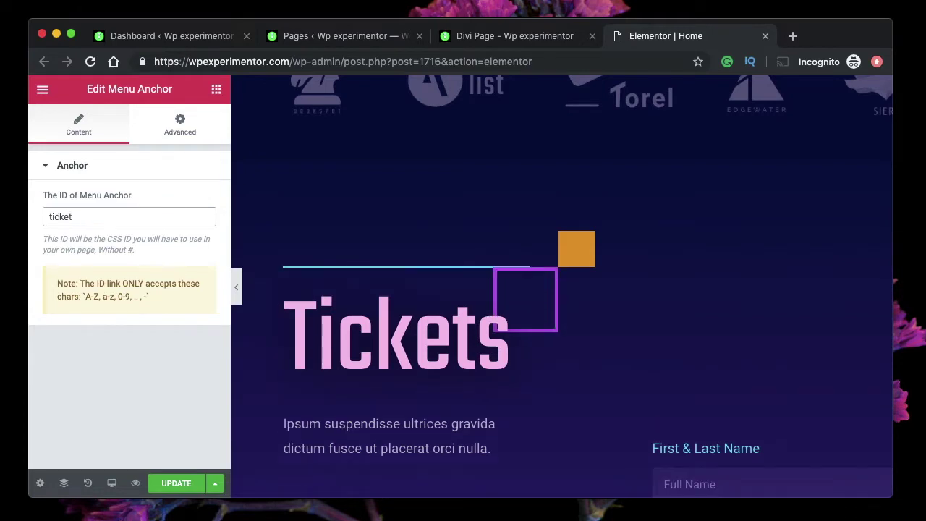
type("s-anchor")
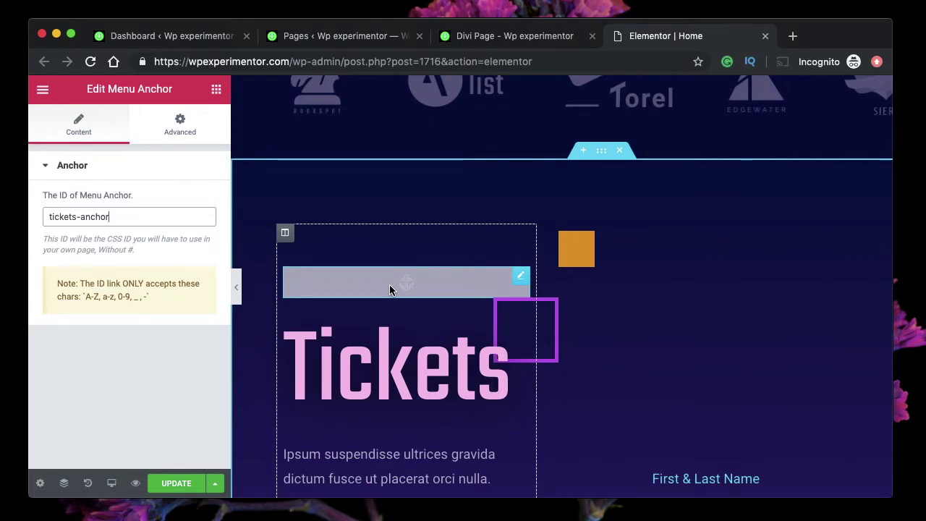
triple_click(123, 220)
key("super+c")
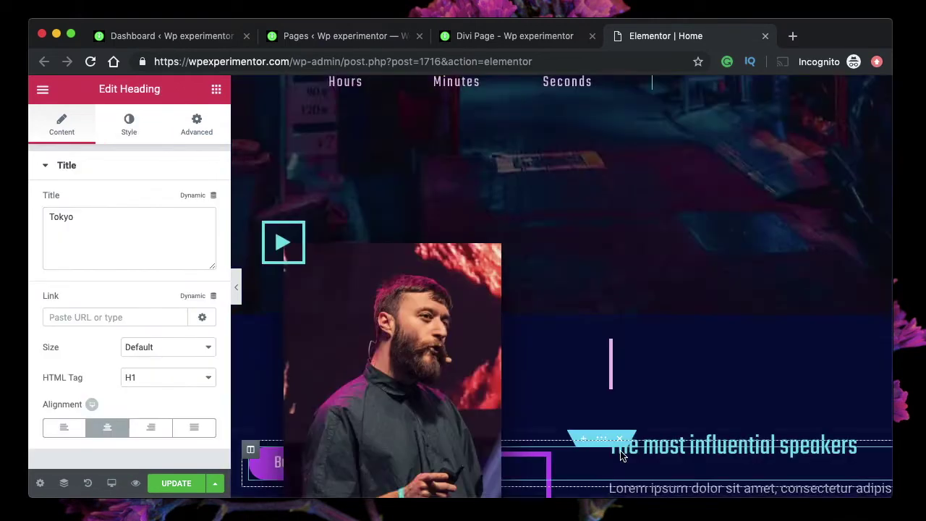
Link "The most influential speakers" heading to #tickets-anchor and test the link on the page
scroll(730, 304, "down", 3)
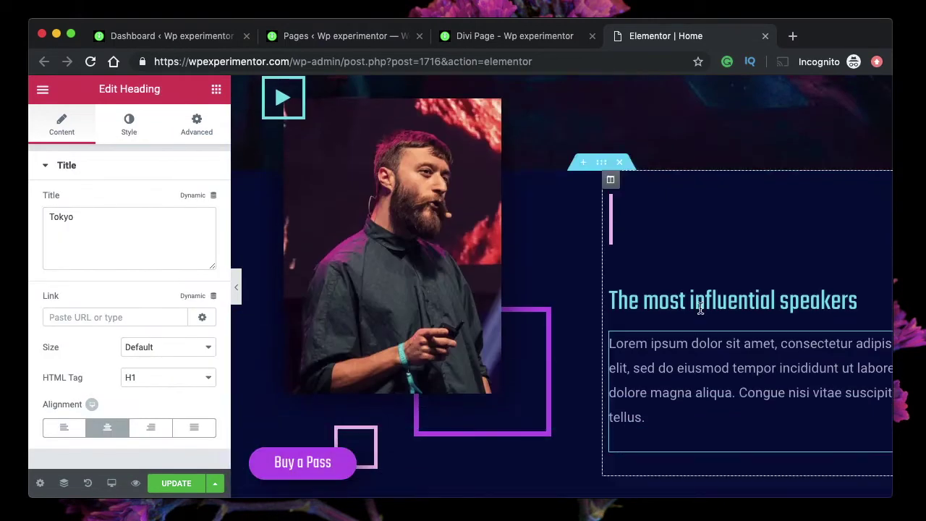
left_click(740, 304)
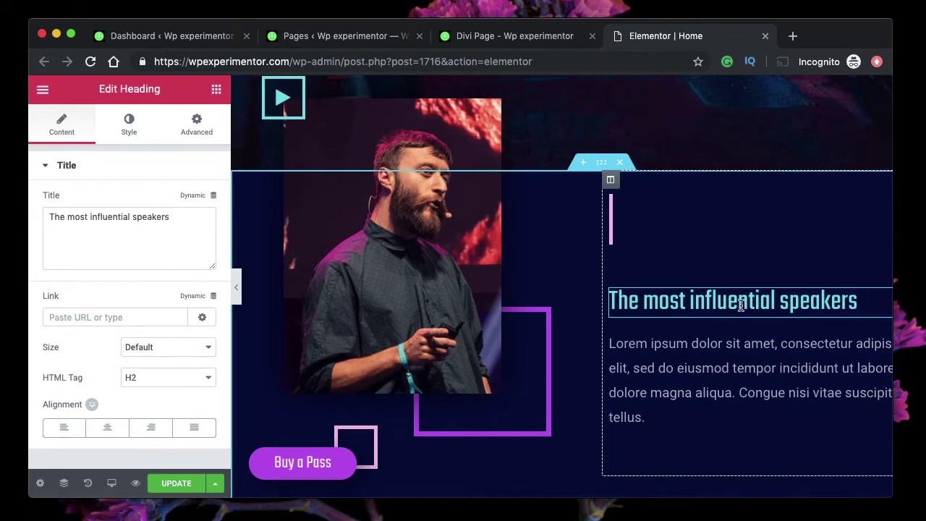
left_click(99, 319)
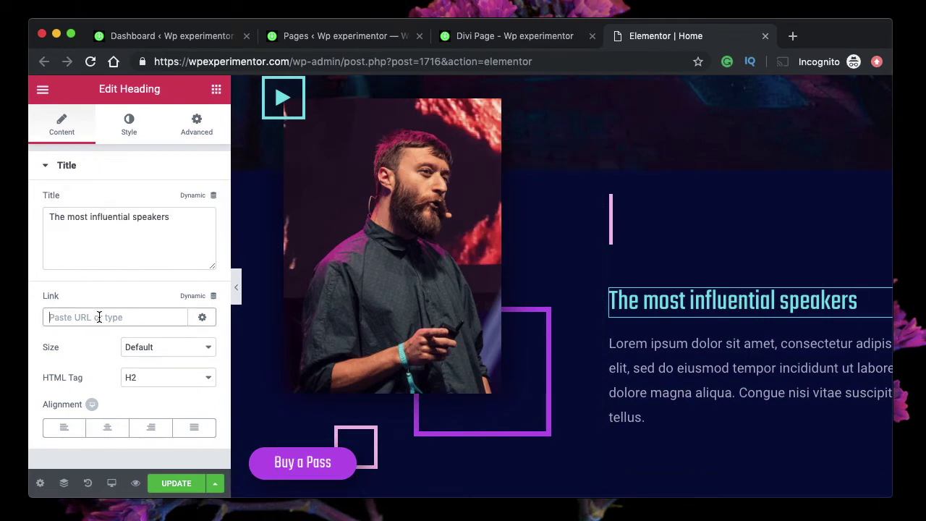
type("#")
key("super+v")
left_click(692, 313)
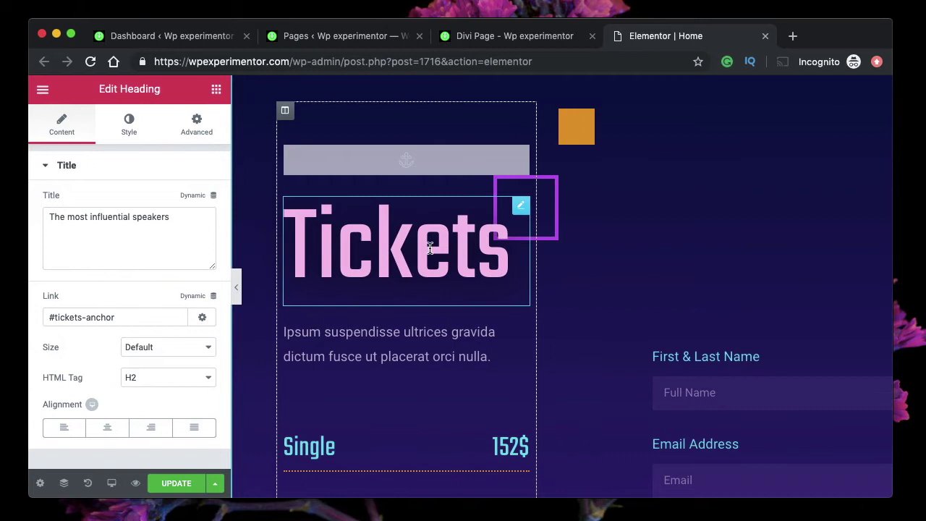
Reopen the menu anchor above the Tickets heading and select its ID for reuse
scroll(625, 269, "up", 3)
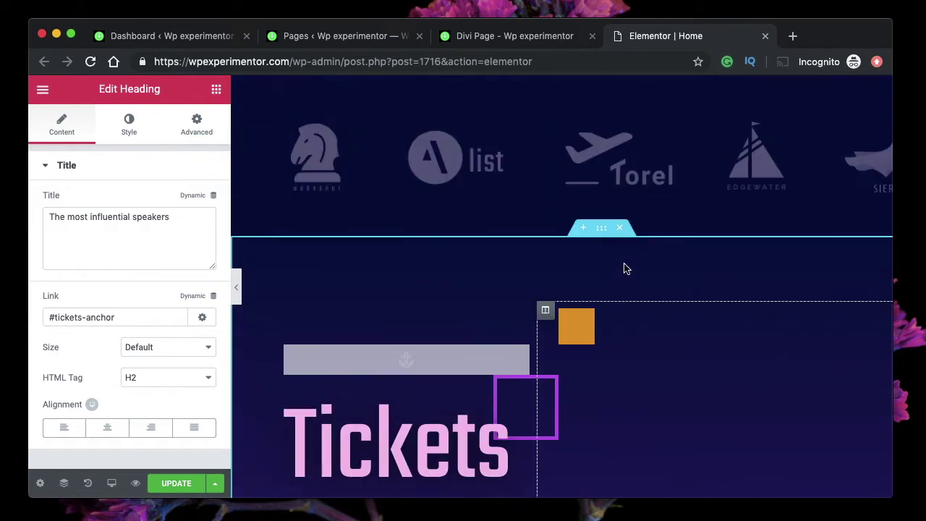
left_click(449, 364)
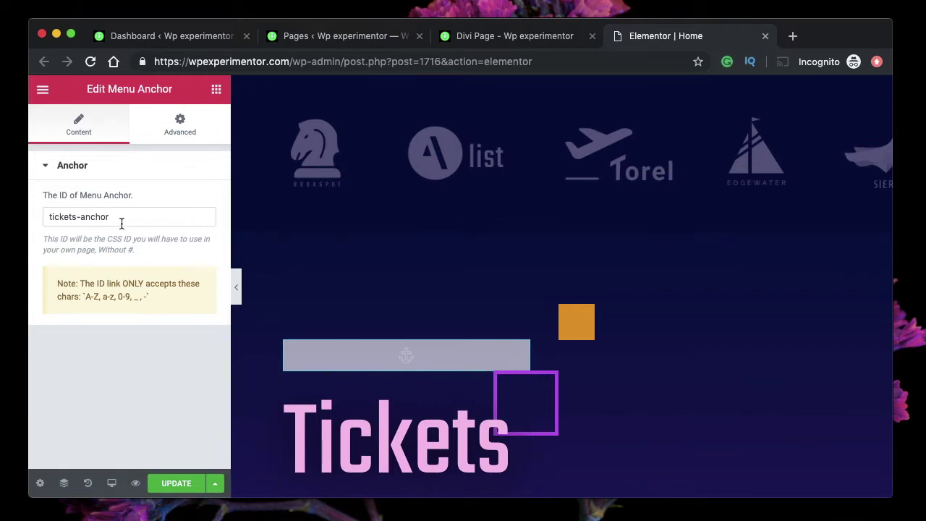
scroll(413, 323, "down", 15)
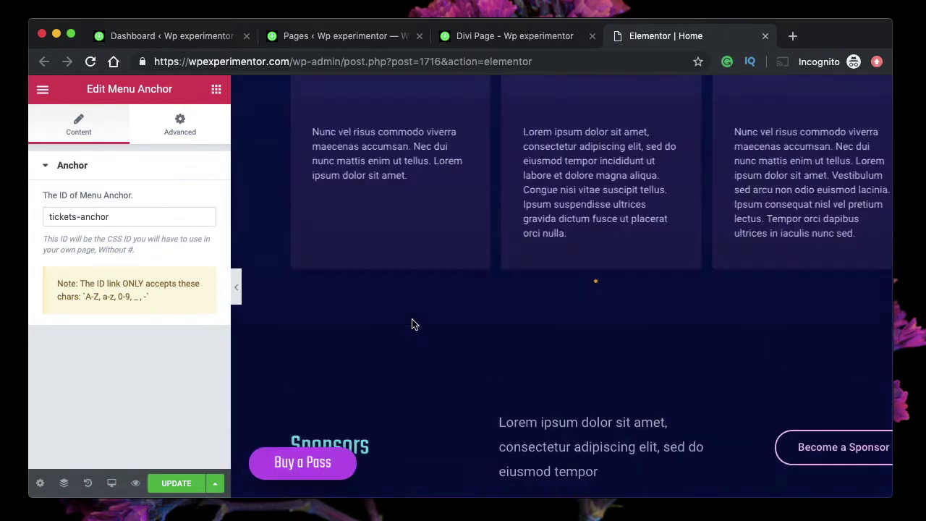
scroll(413, 323, "up", 10)
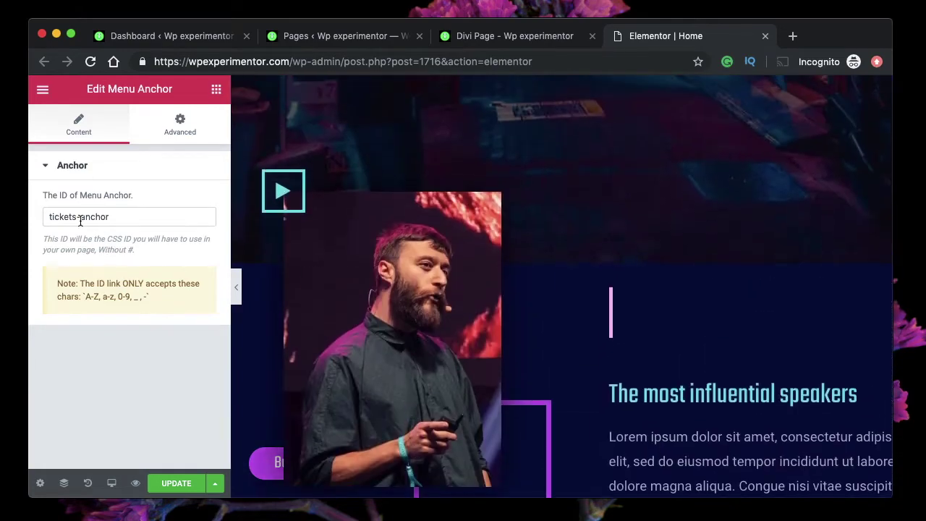
triple_click(112, 216)
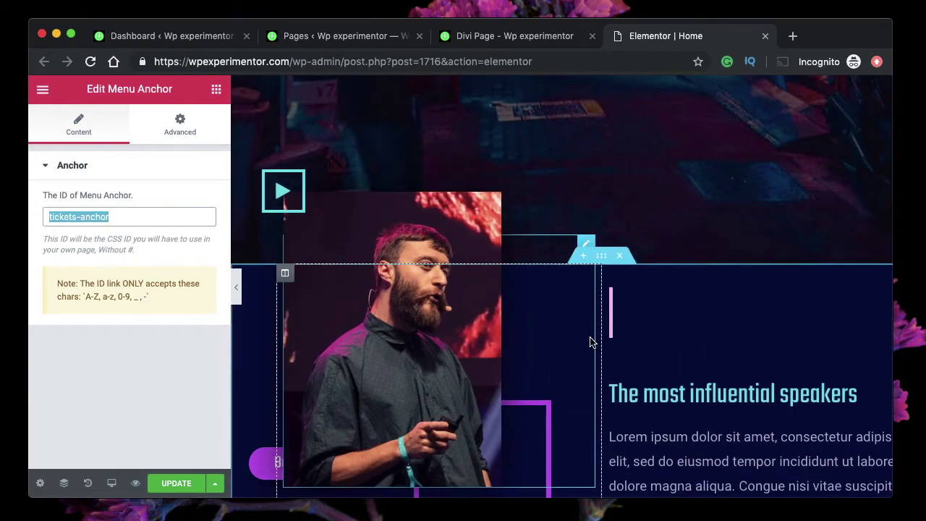
Change the link of the "Buy a Pass" button to #tickets-anchor
scroll(590, 341, "down", 2)
scroll(589, 341, "up", 10)
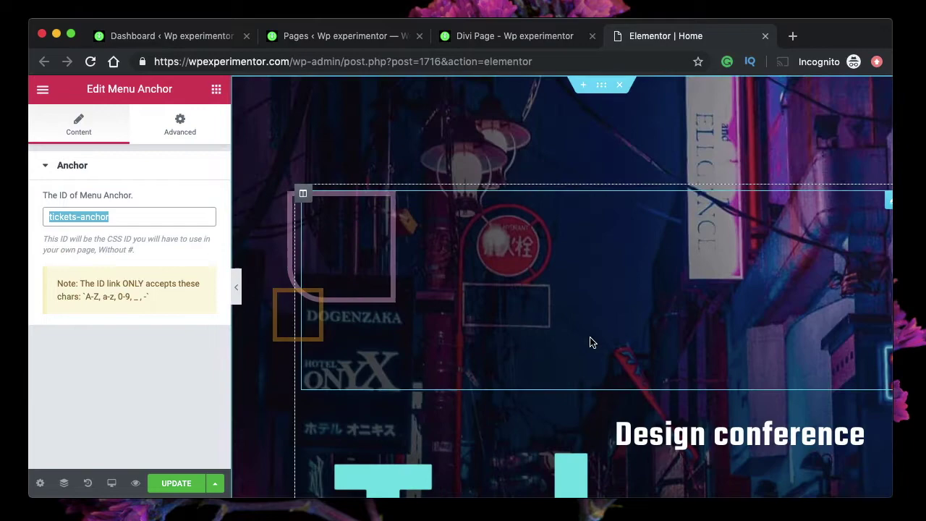
scroll(590, 341, "down", 12)
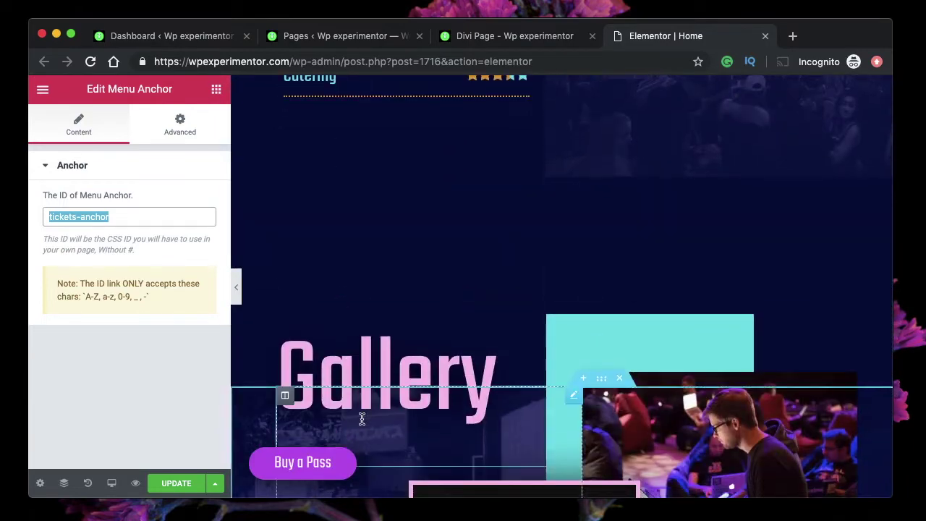
left_click(328, 478)
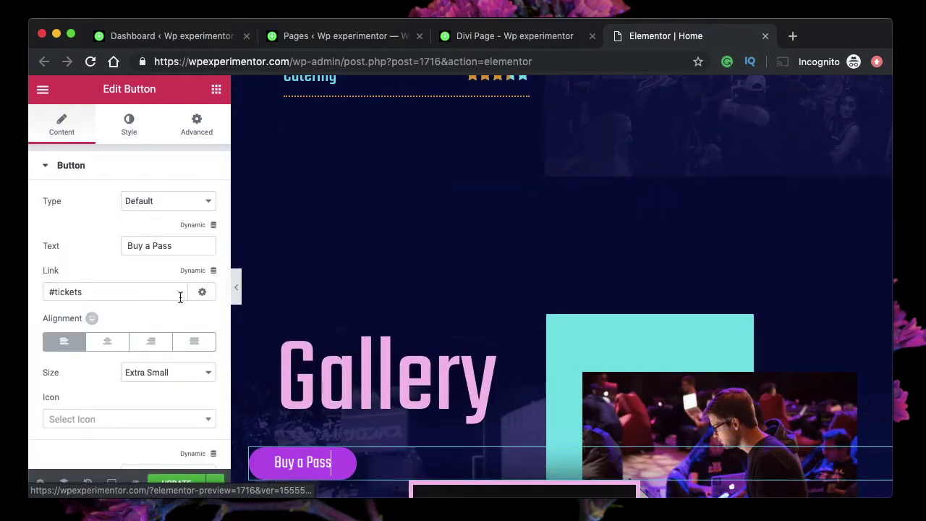
double_click(103, 291)
triple_click(103, 292)
type("tickets-anchor")
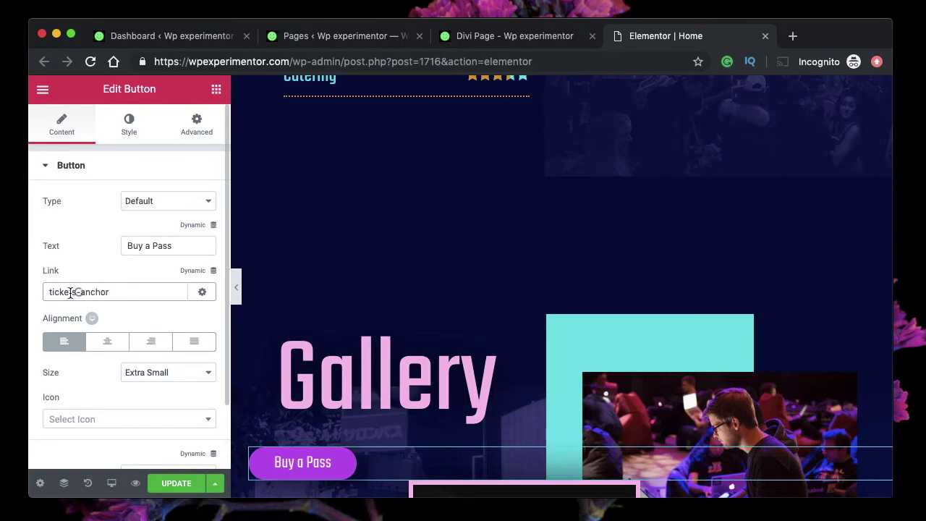
left_click(50, 292)
type("#")
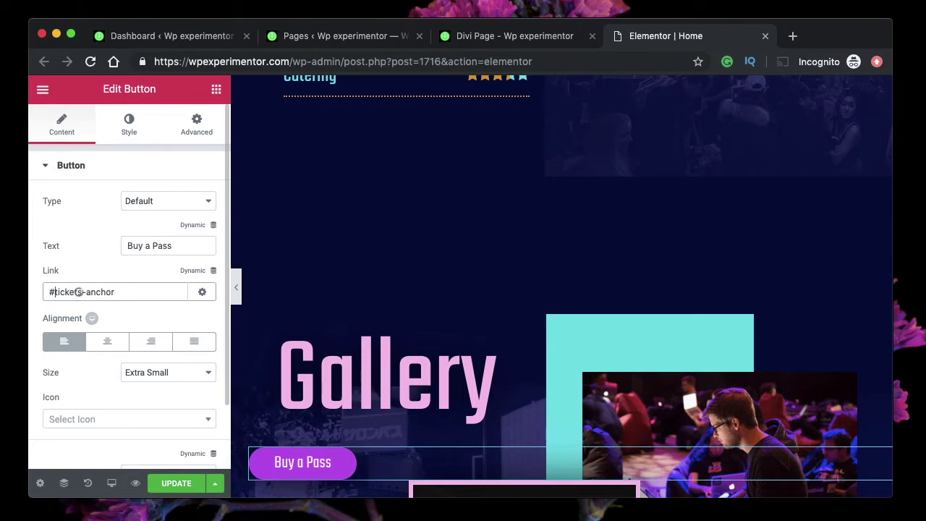
Test the "Buy a Pass" button's jump to the Tickets section and review its link value
left_click(304, 465)
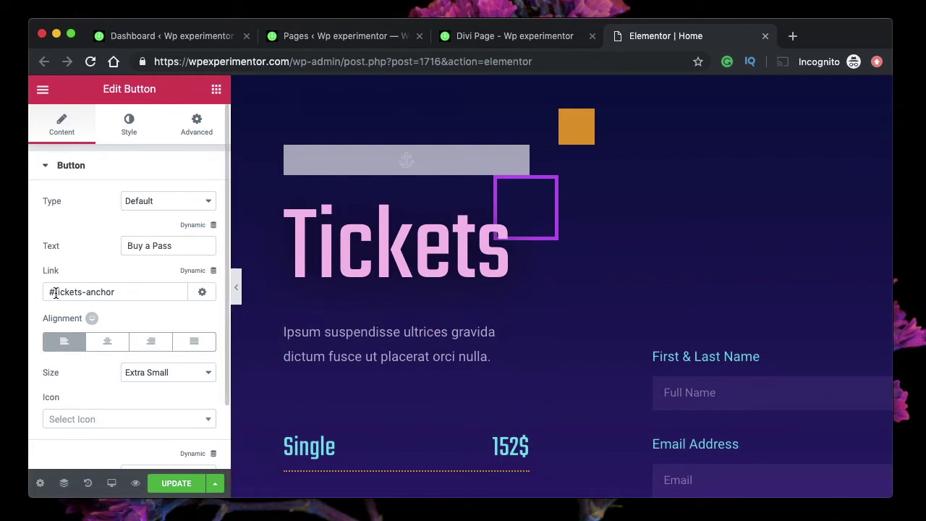
left_click(118, 291)
triple_click(118, 292)
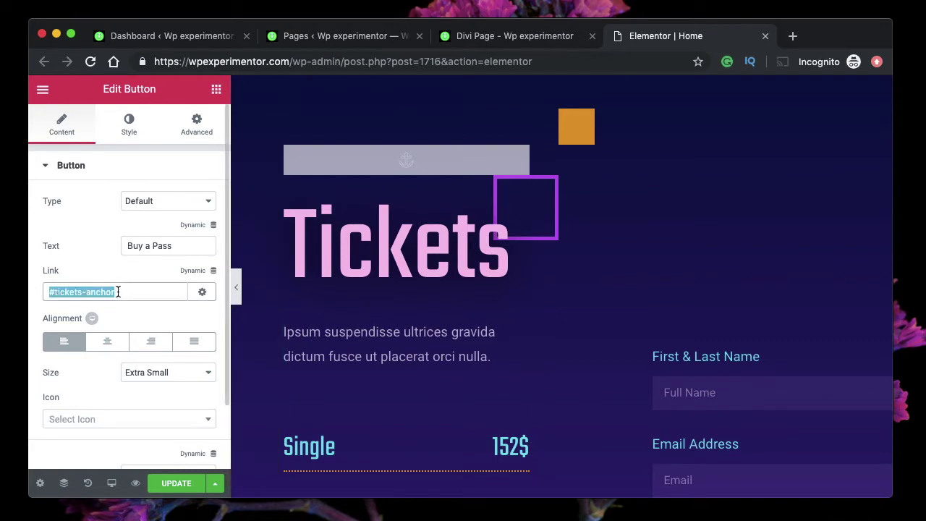
left_click(118, 292)
triple_click(118, 292)
double_click(102, 292)
triple_click(118, 292)
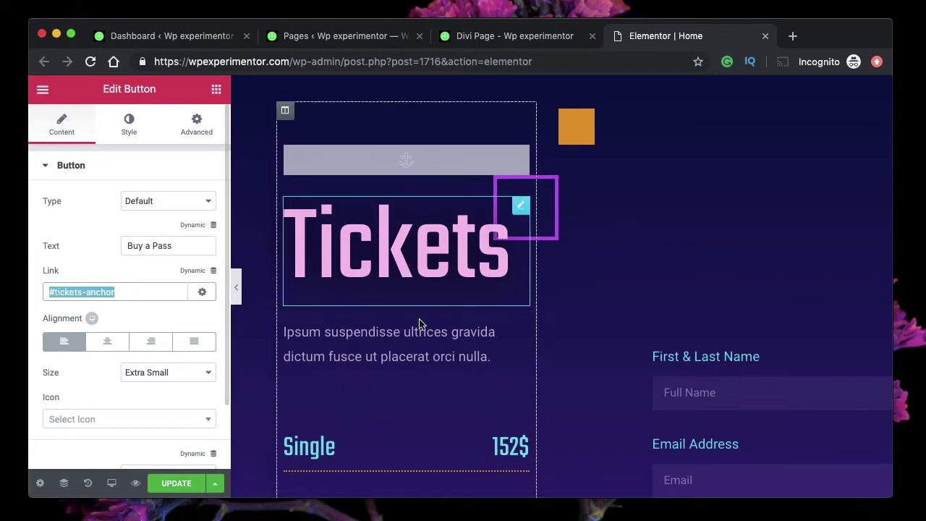
Delete the menu anchor above the Tickets heading
scroll(420, 324, "down", 10)
scroll(420, 325, "up", 6)
scroll(435, 340, "up", 2)
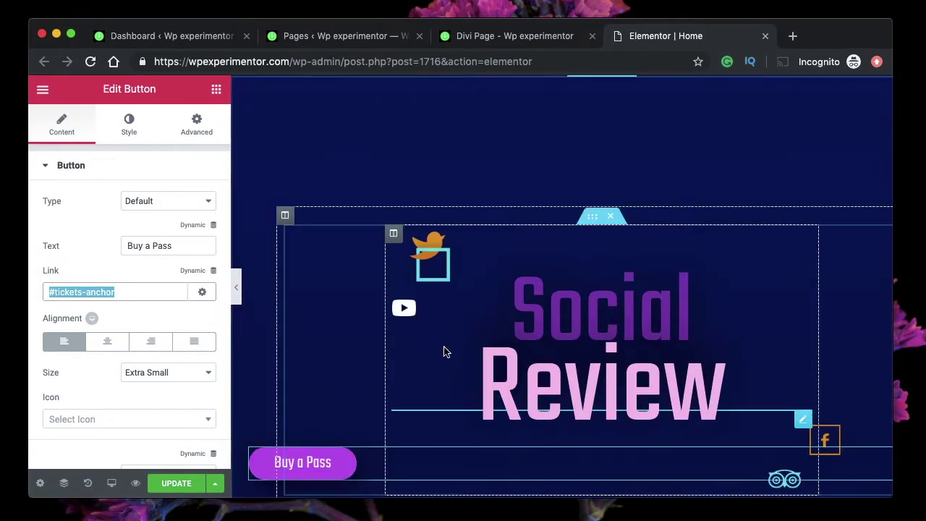
scroll(444, 352, "down", 15)
scroll(445, 352, "up", 5)
scroll(444, 352, "up", 3)
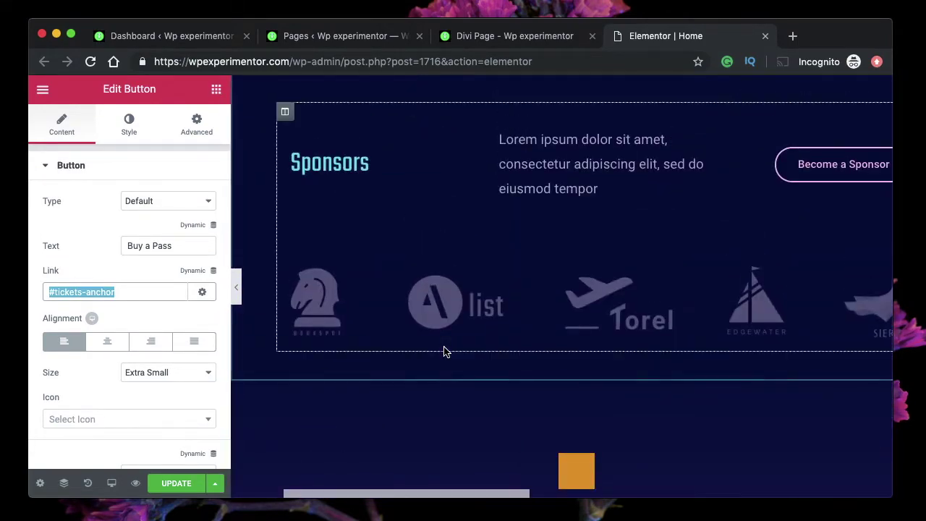
scroll(444, 352, "down", 3)
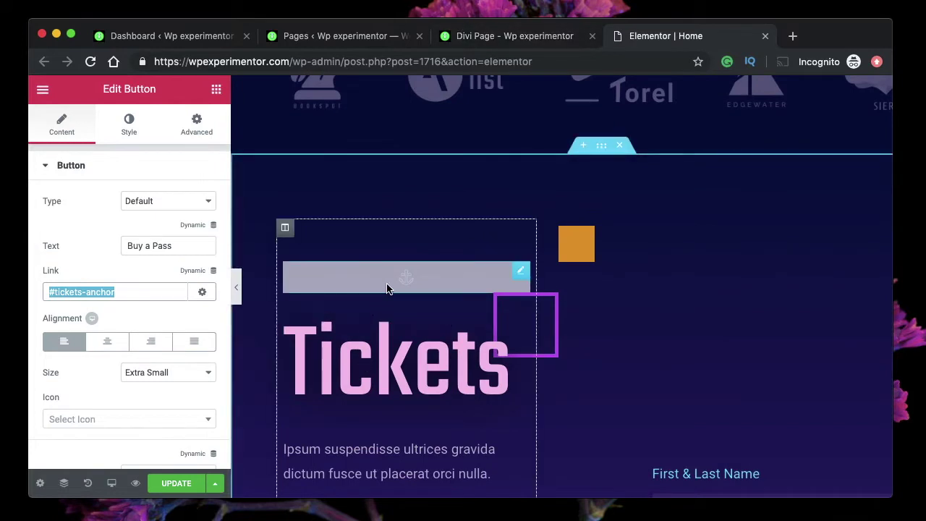
left_click(443, 280)
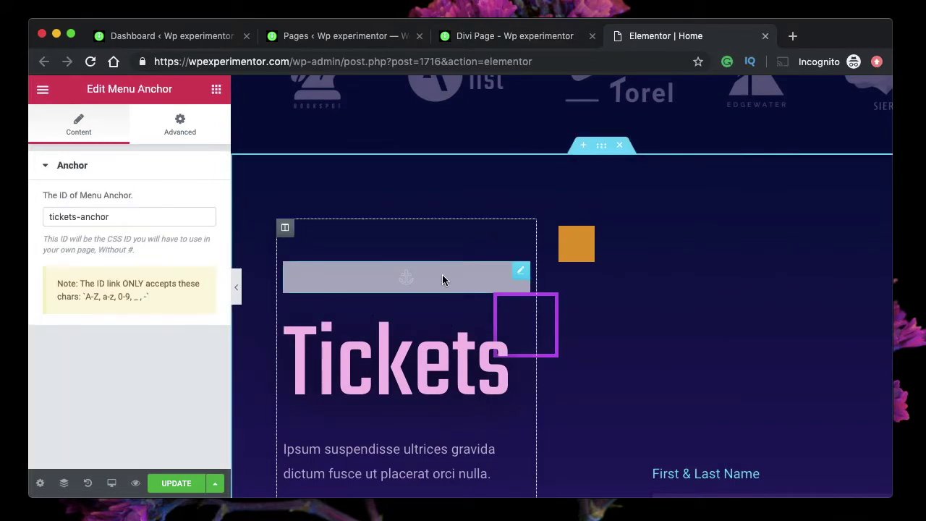
right_click(490, 282)
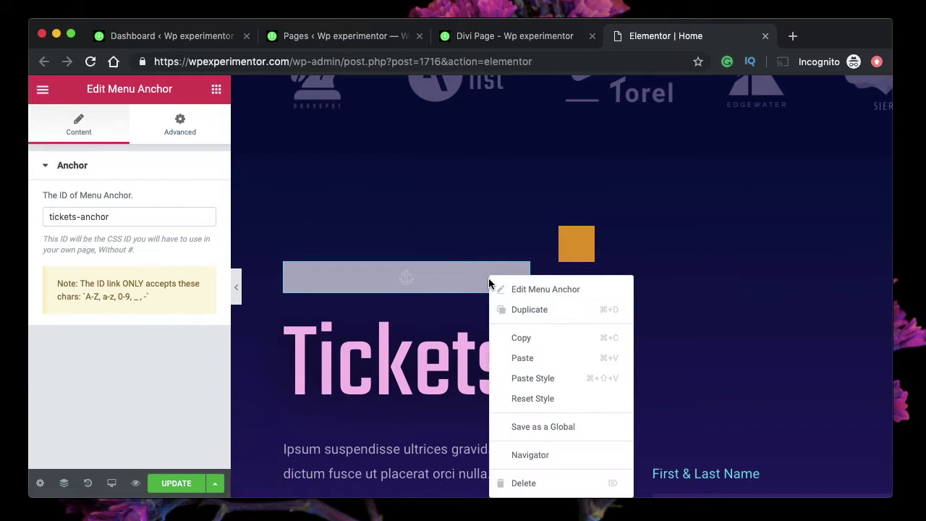
left_click(508, 481)
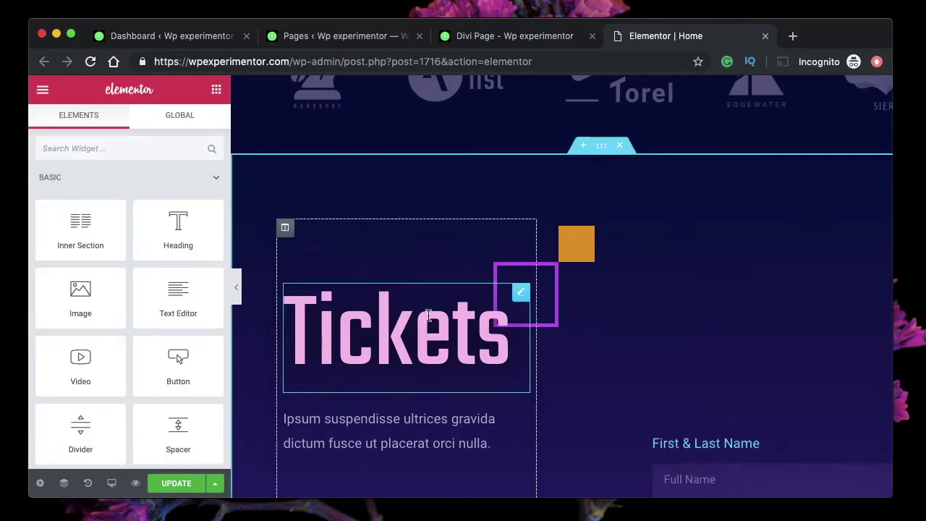
Set the Tickets heading's CSS ID to tickets-section and copy that ID
left_click(379, 332)
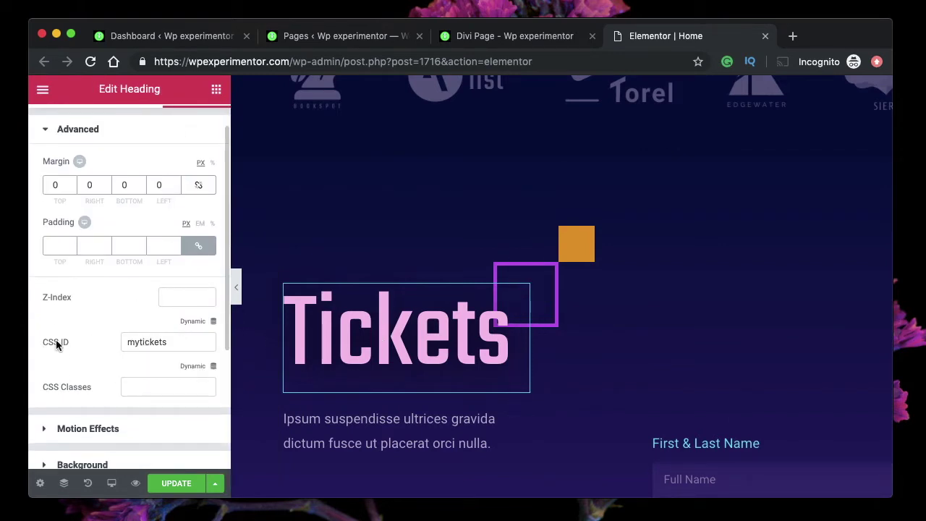
left_click(145, 339)
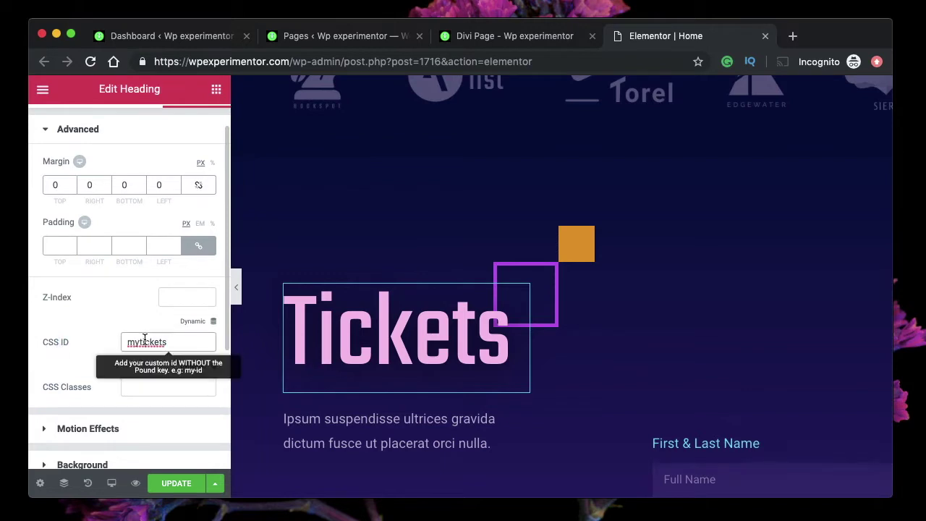
double_click(145, 340)
left_click(164, 339)
double_click(164, 339)
type("tion")
triple_click(147, 342)
double_click(211, 342)
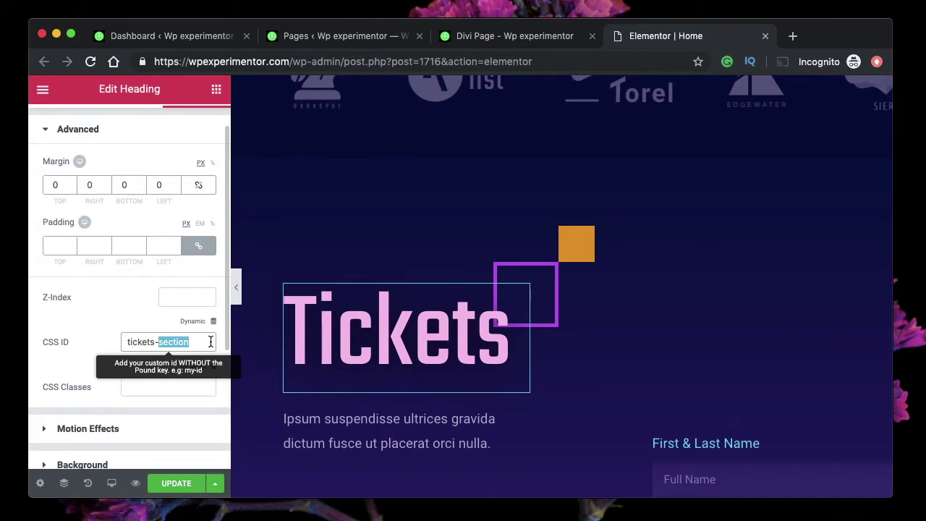
triple_click(170, 342)
key("super+c")
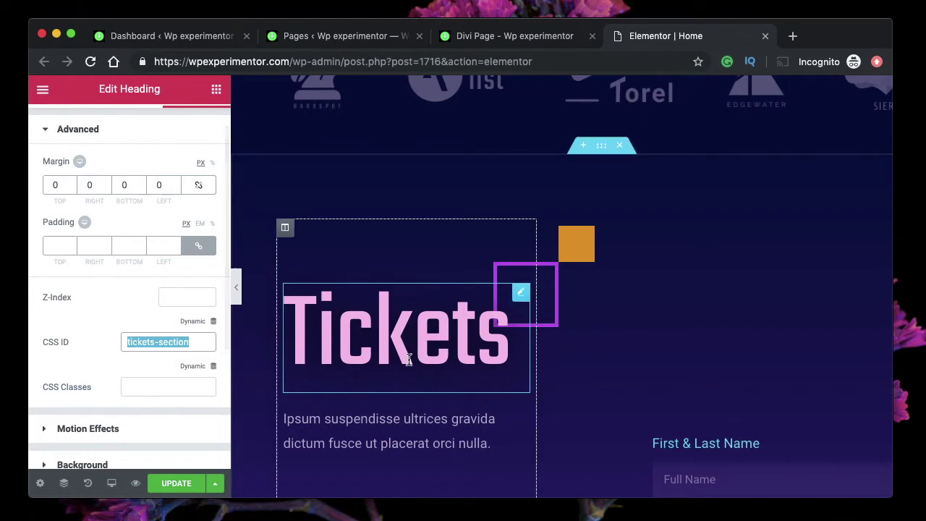
Change the "Buy a Pass" button's link to #tickets-section and test the jump on the page
scroll(408, 362, "down", 12)
scroll(408, 364, "up", 5)
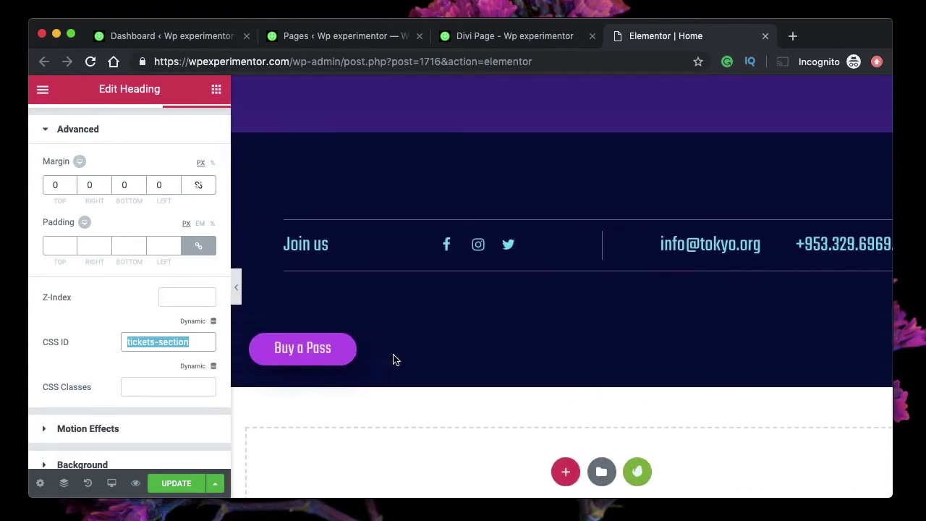
left_click(335, 355)
triple_click(136, 298)
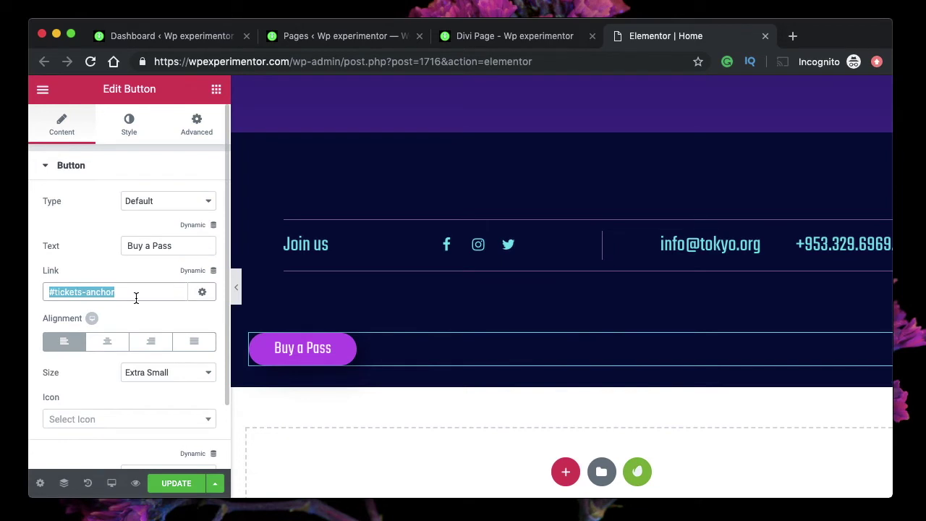
type("#")
key("super+v")
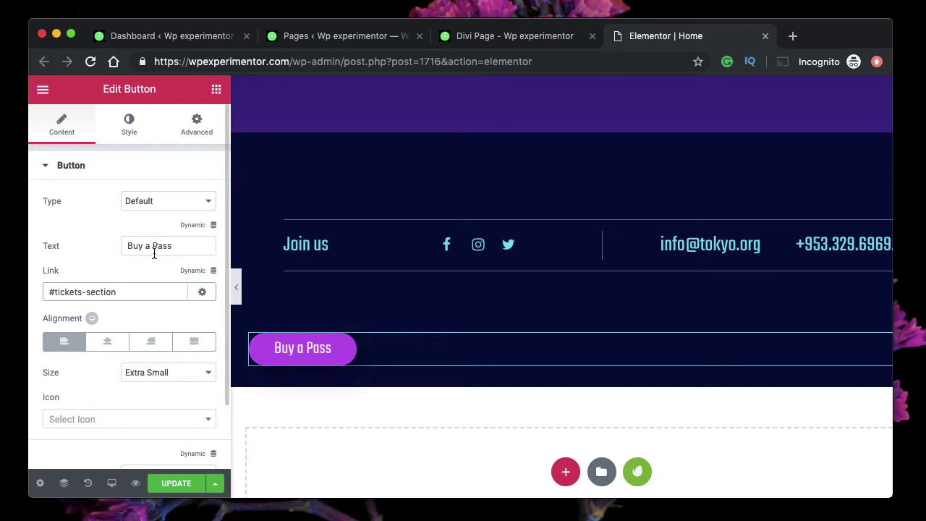
left_click(311, 353)
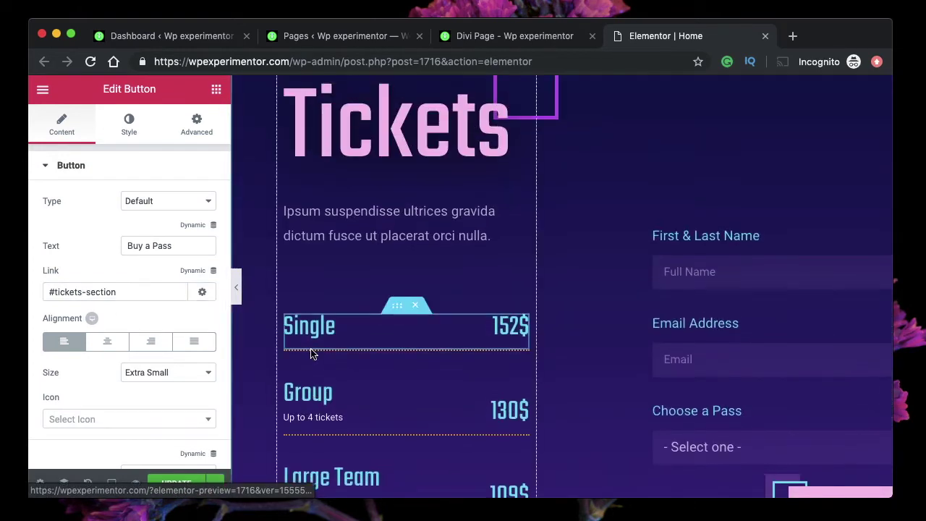
Reopen the Tickets heading's advanced settings and copy its CSS ID again
left_click(395, 148)
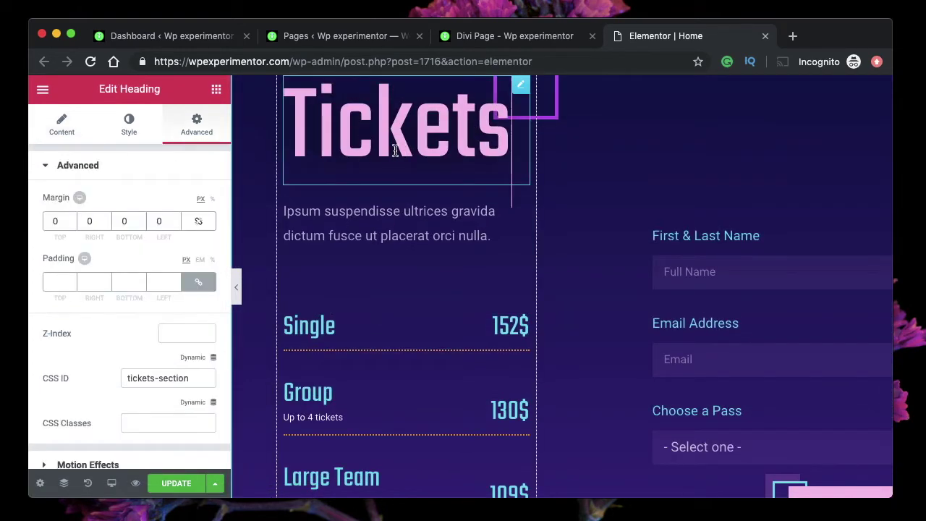
triple_click(144, 384)
key("super+c")
double_click(167, 378)
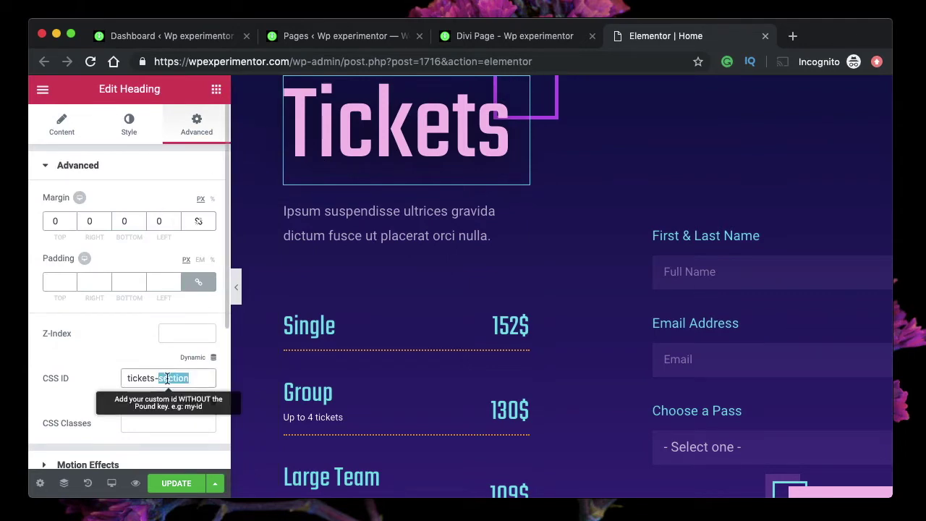
scroll(378, 329, "down", 6)
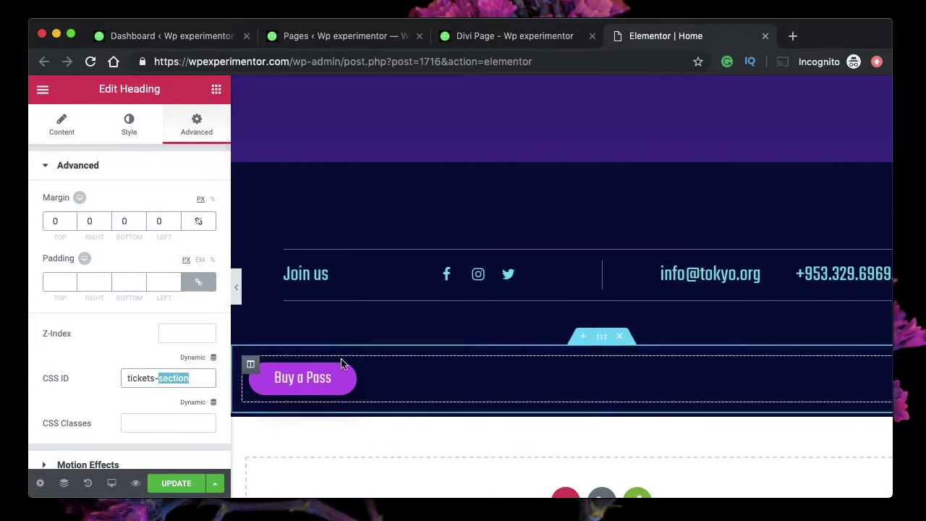
scroll(341, 360, "up", 10)
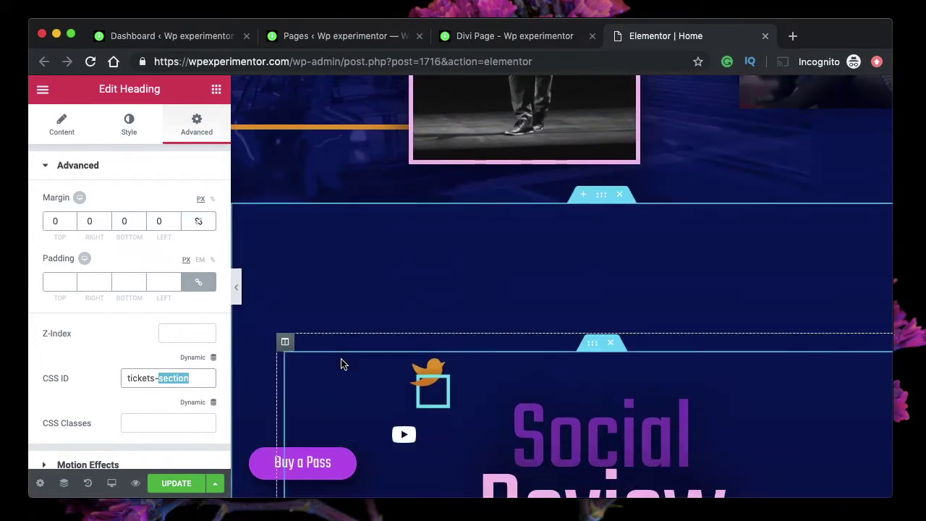
scroll(341, 364, "up", 5)
scroll(340, 364, "up", 5)
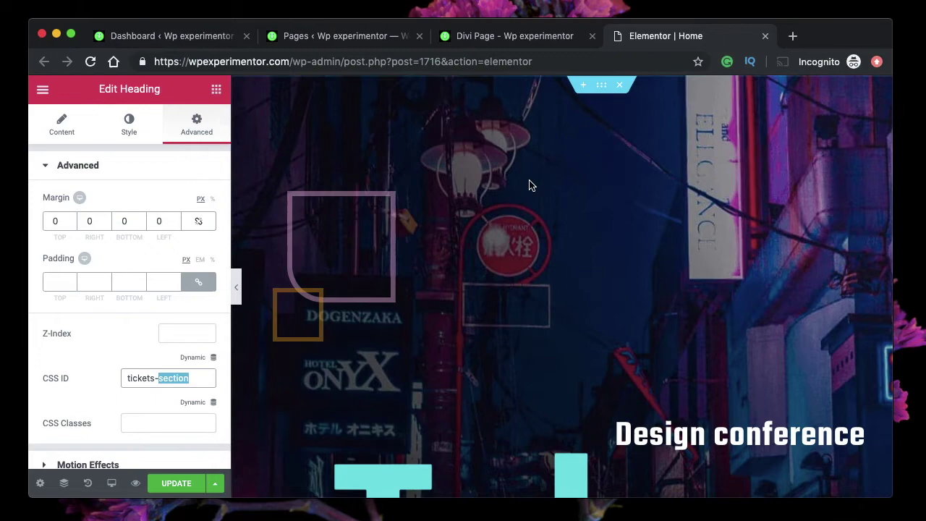
Switch to the Divi Page and open the advanced text settings of "The Right Choice" heading
left_click(491, 38)
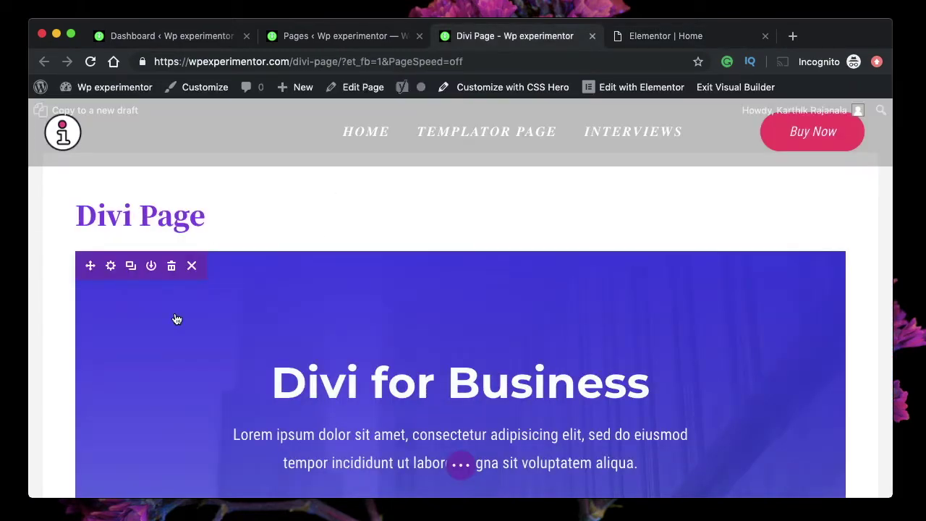
scroll(193, 377, "down", 20)
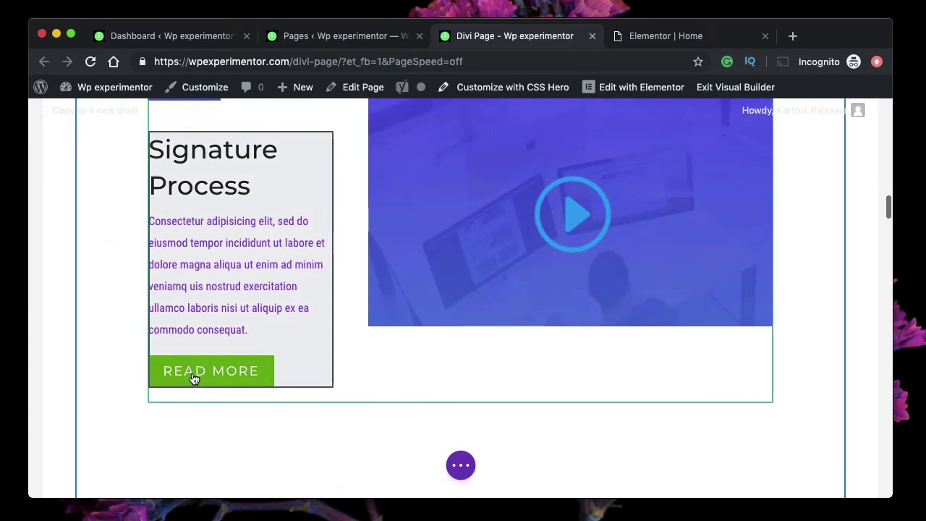
scroll(193, 377, "down", 10)
scroll(194, 377, "up", 3)
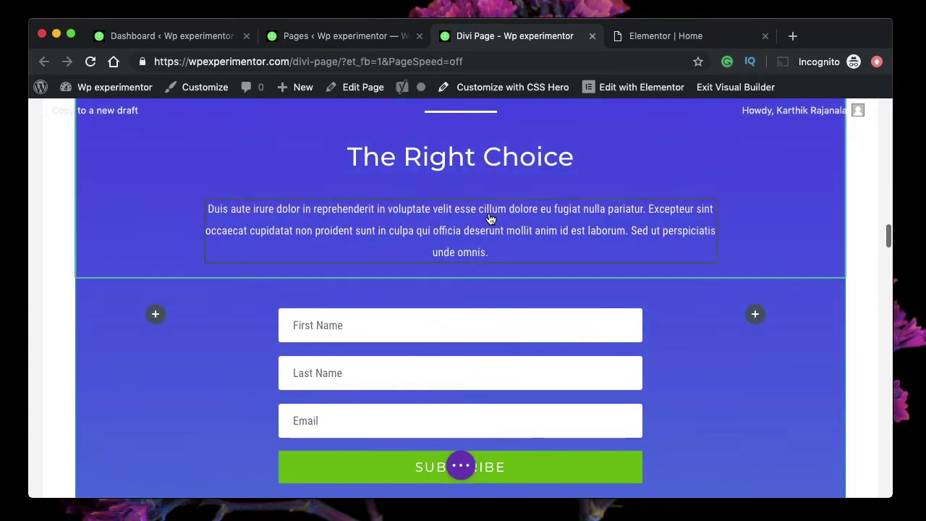
scroll(489, 217, "up", 2)
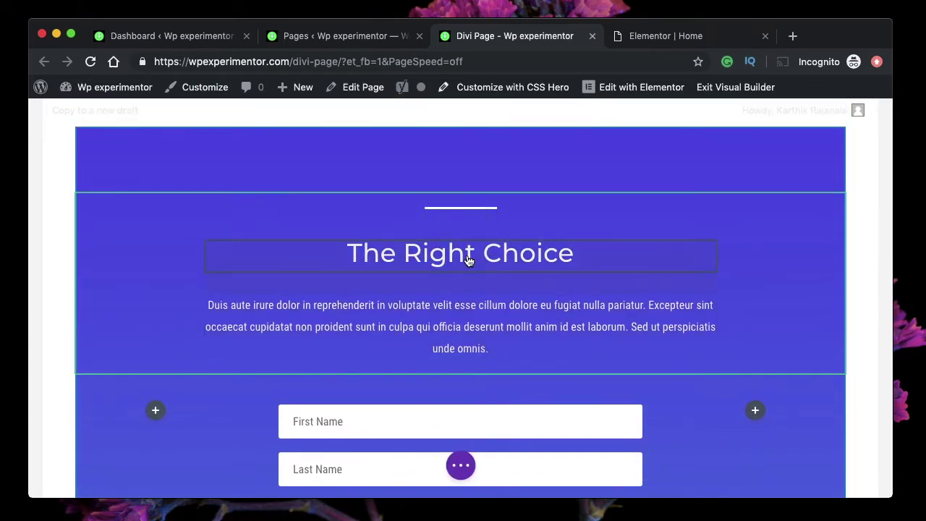
mouse_move(468, 261)
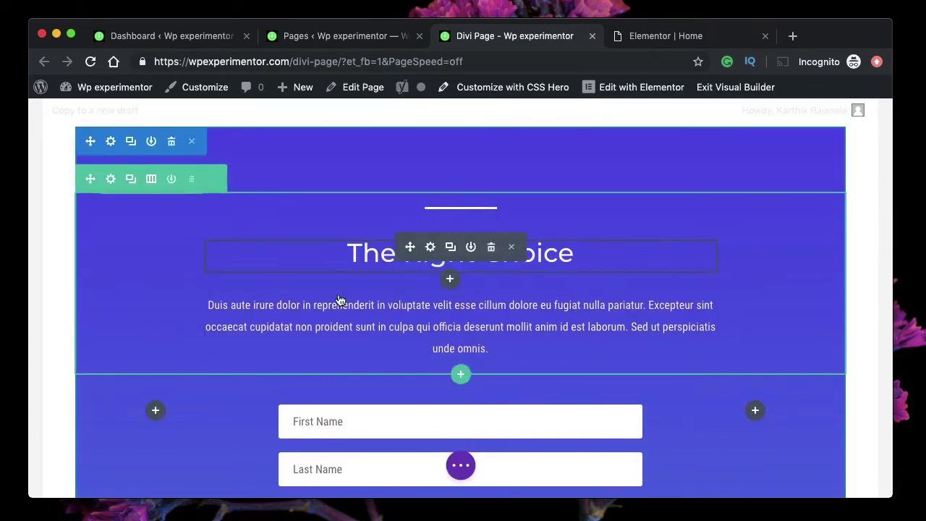
left_click(433, 248)
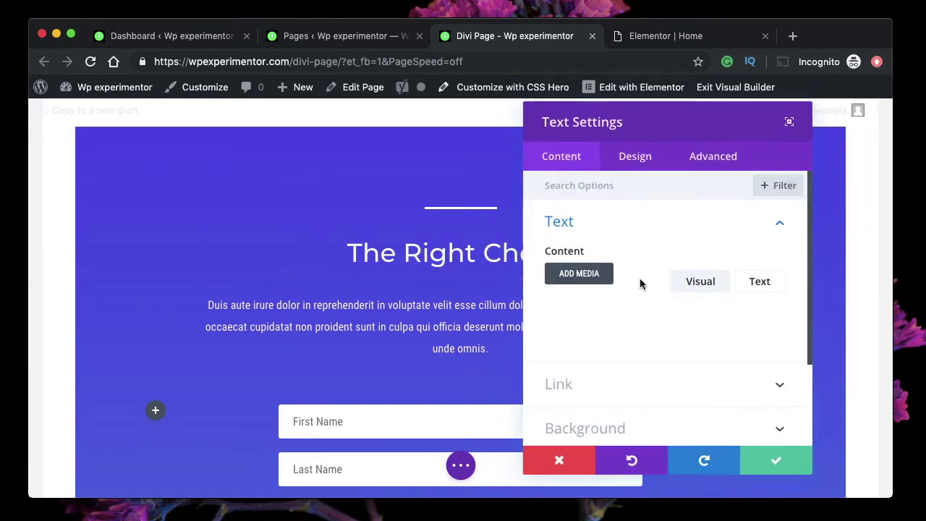
left_click(724, 163)
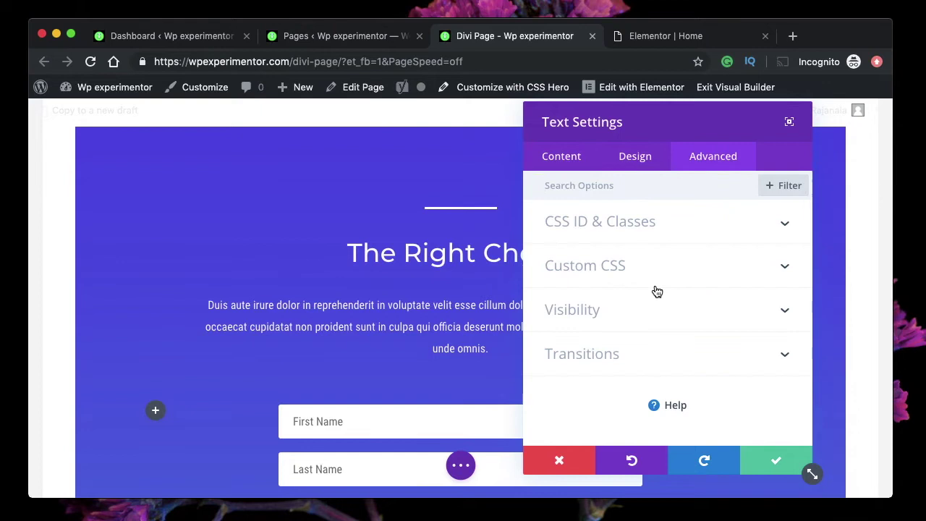
Set the CSS ID of "The Right Choice" heading to choice-section, adapting the copied ID
left_click(678, 219)
left_click(615, 272)
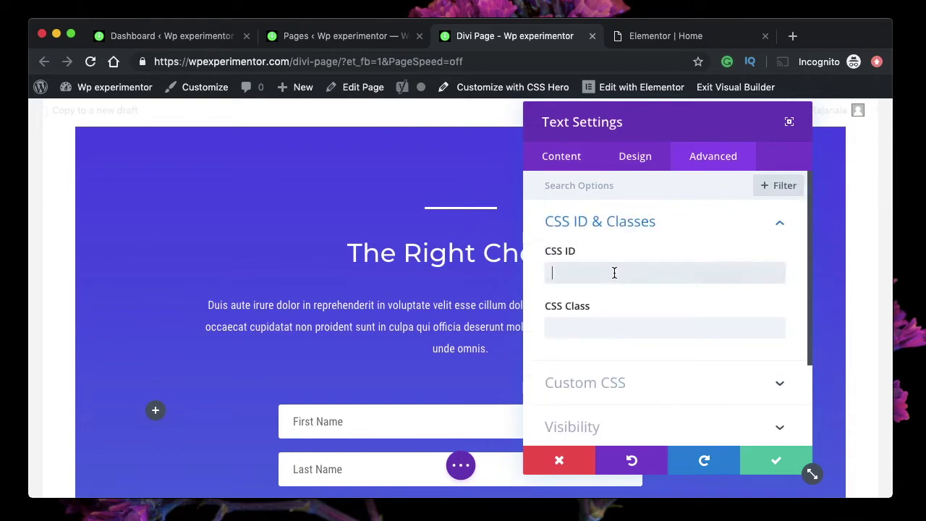
key("super+v")
double_click(597, 274)
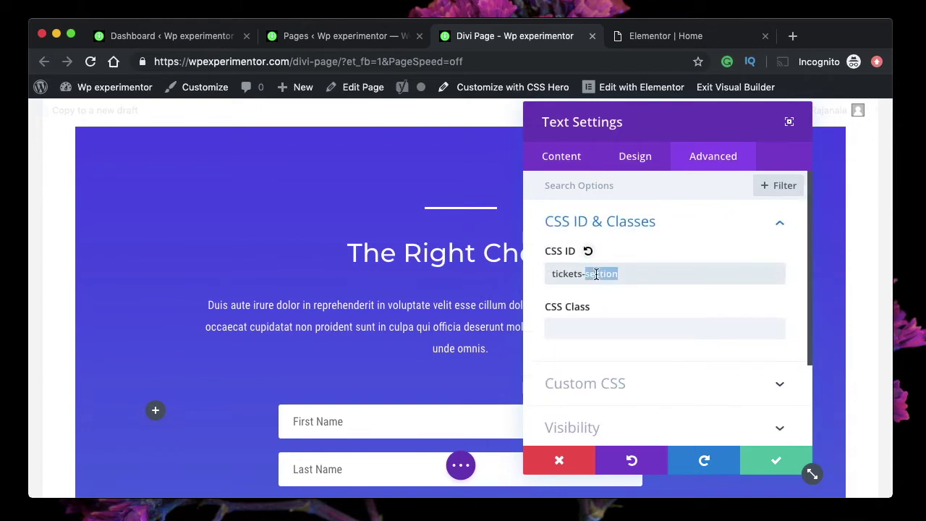
left_click_drag(596, 274, 577, 273)
key("super+c")
double_click(568, 275)
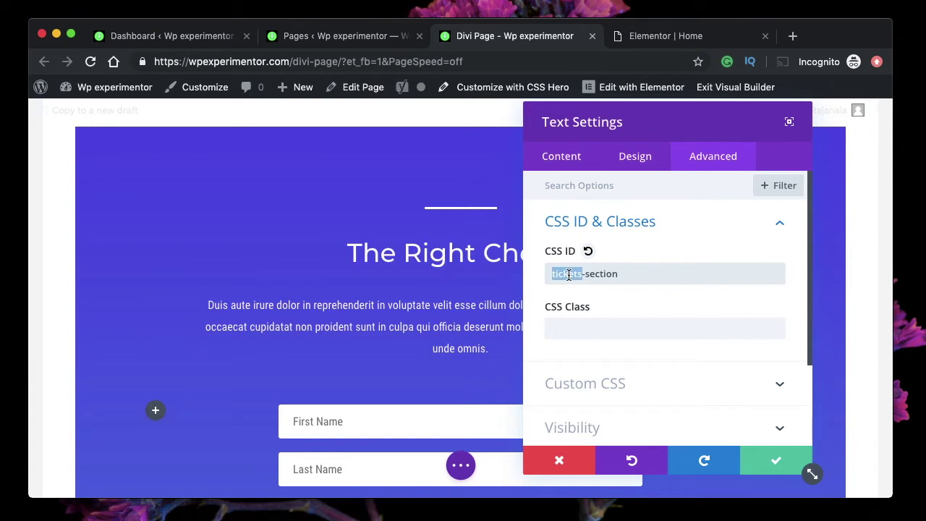
type("choice")
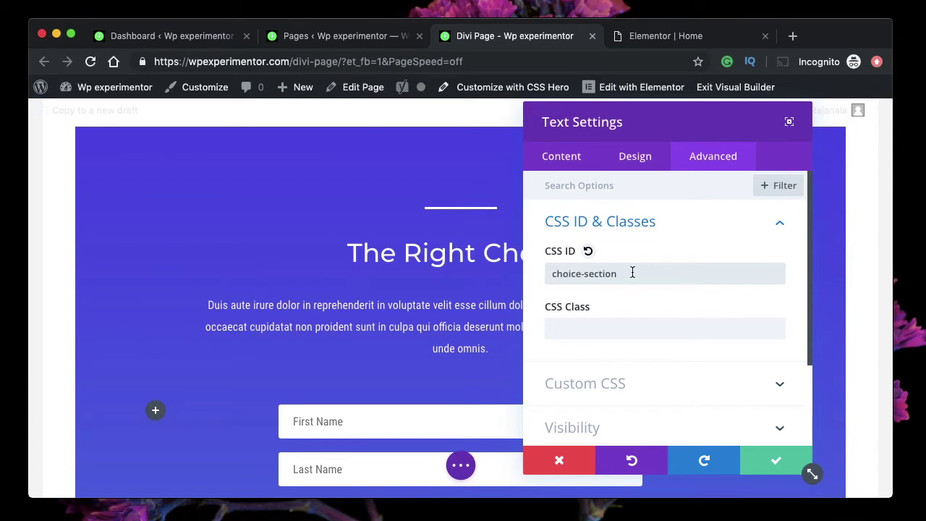
double_click(633, 272)
triple_click(633, 272)
double_click(633, 272)
triple_click(632, 272)
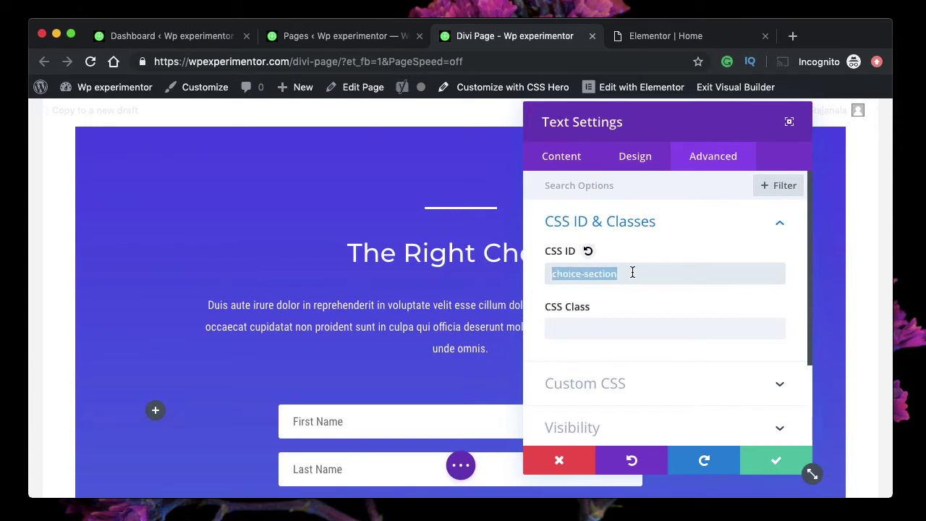
left_click(632, 272)
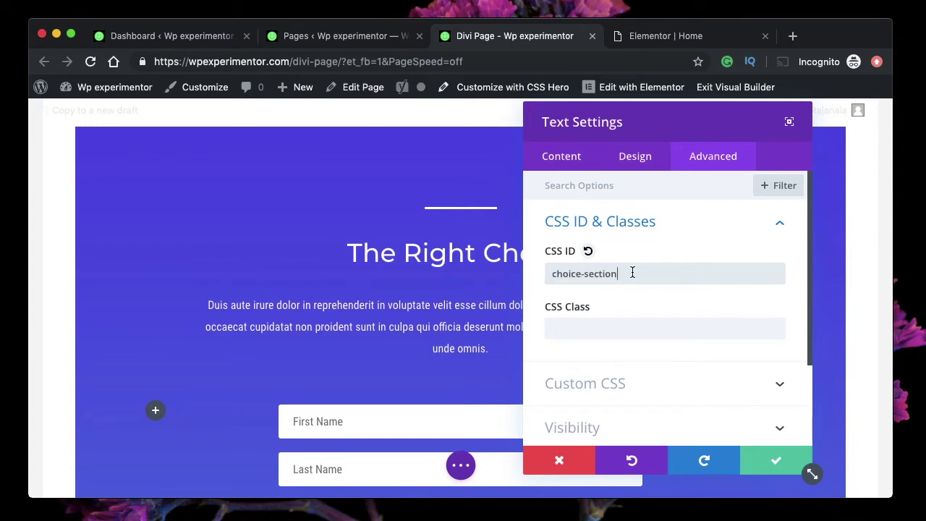
Save the heading's text settings and open the link settings of the "Divi for Business" fullwidth header
left_click(773, 467)
scroll(542, 337, "up", 15)
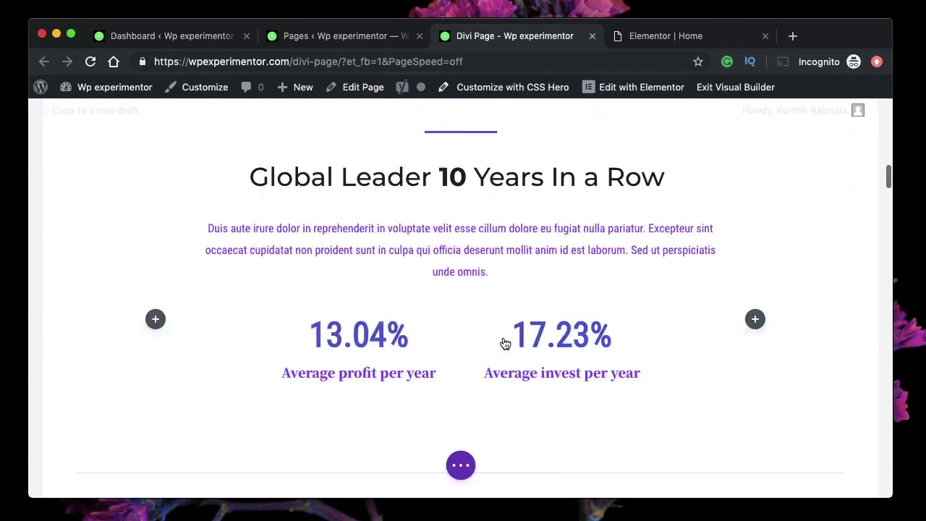
scroll(504, 343, "down", 5)
scroll(504, 343, "up", 1)
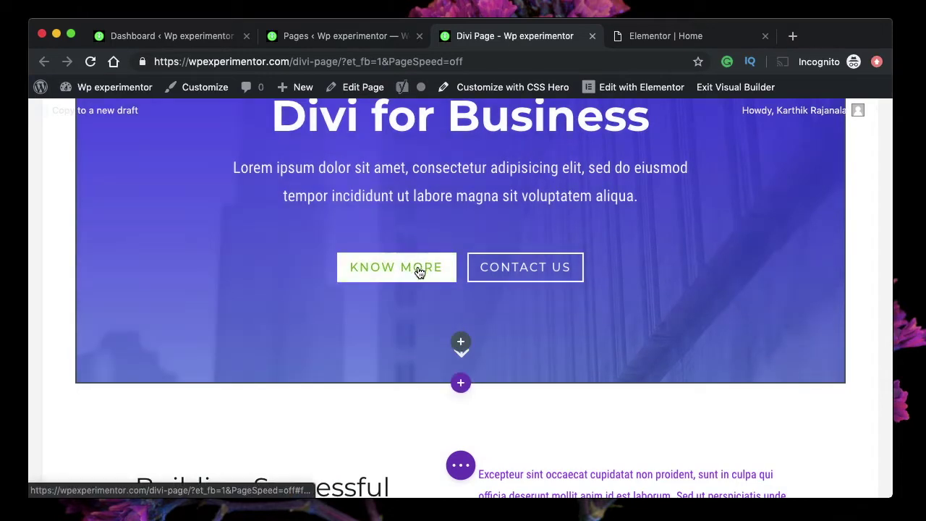
scroll(419, 271, "up", 3)
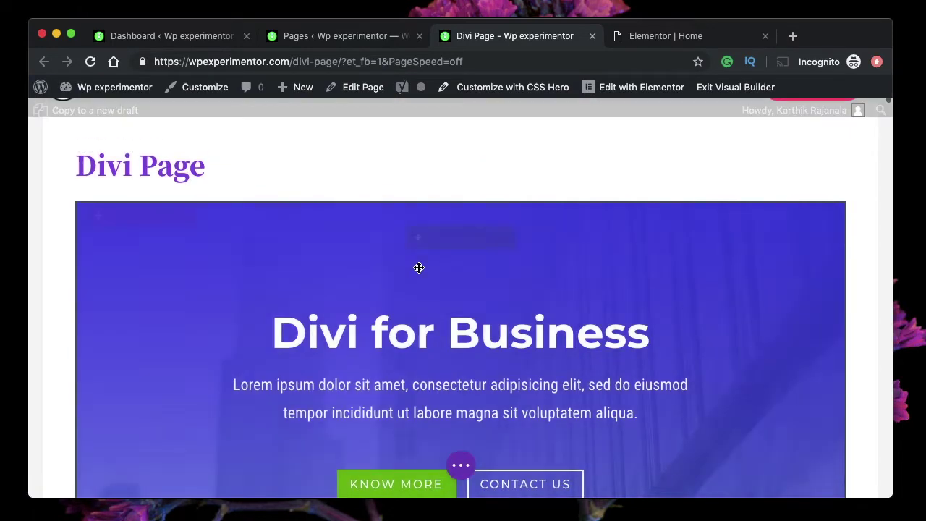
left_click(431, 239)
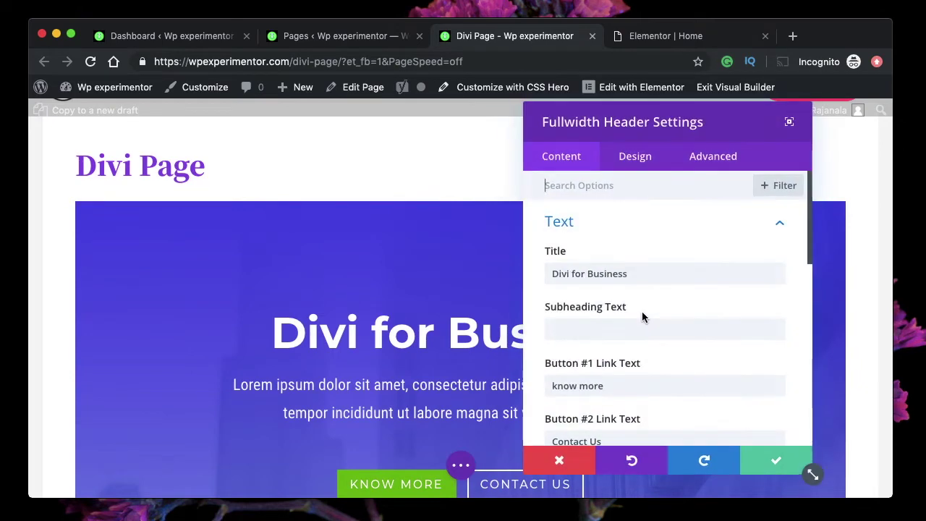
scroll(642, 312, "down", 10)
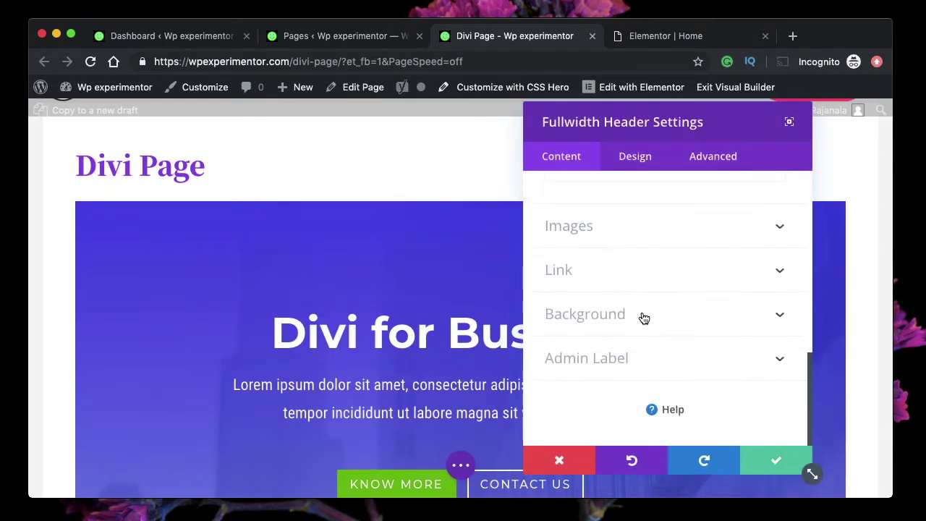
left_click(593, 282)
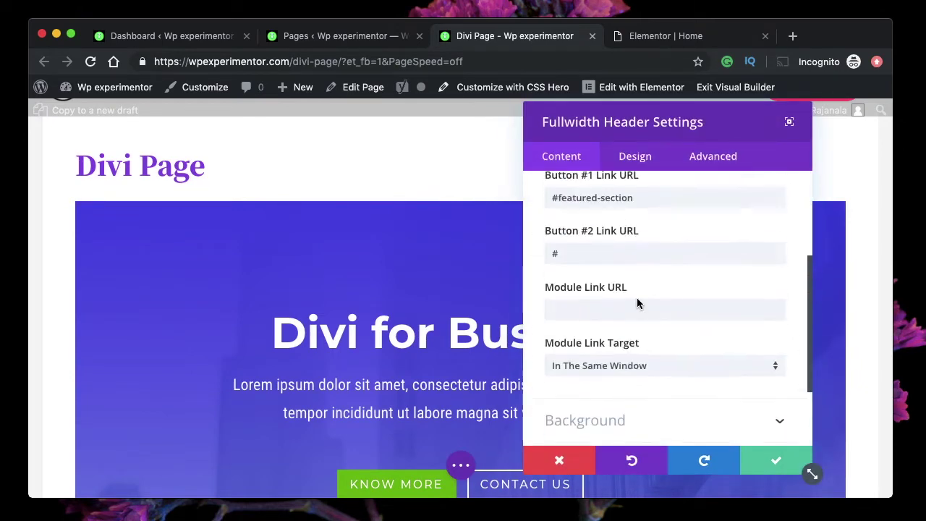
Set the header's Button #1 Link URL to #choice-section and save the module settings
triple_click(635, 203)
type("#")
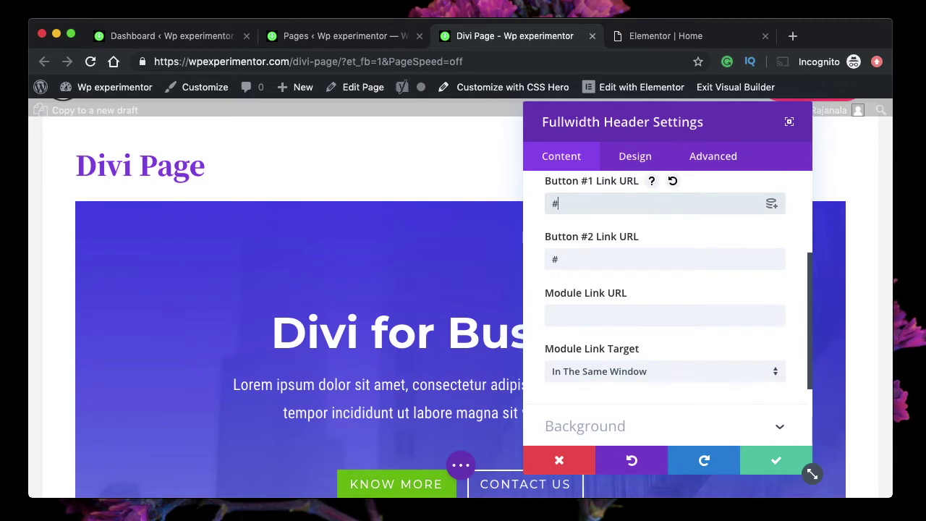
key("super+v")
double_click(572, 204)
key("BackSpace")
type("choice")
key("super+a")
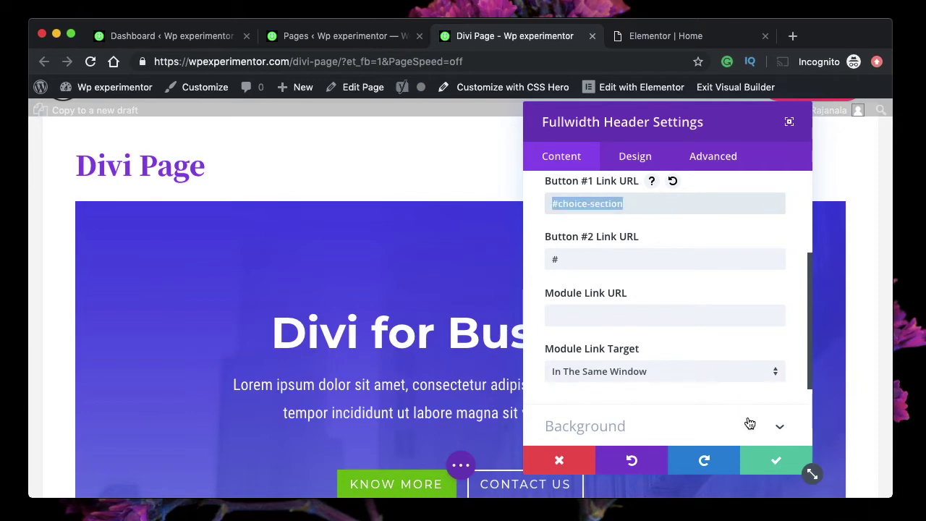
left_click(769, 464)
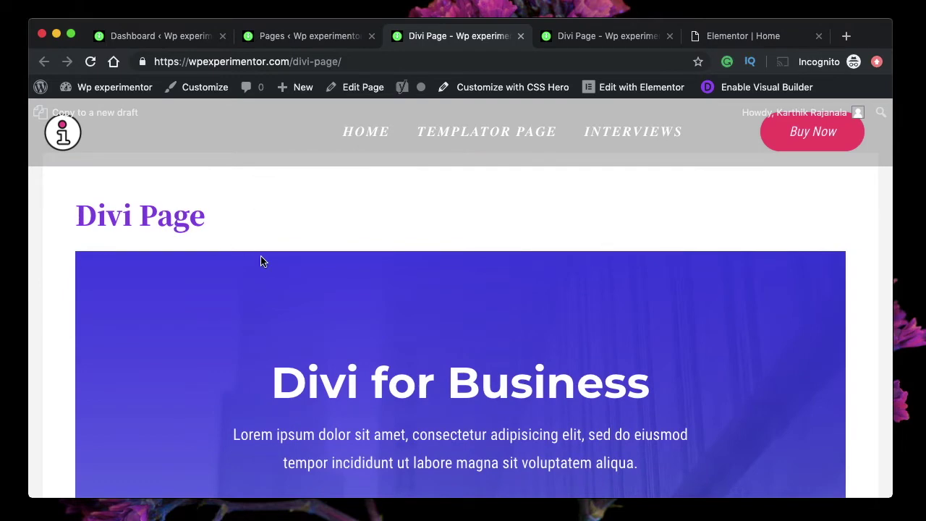
Test the "Know More" button's jump on the published Divi Page and return to the header area
scroll(262, 260, "down", 2)
triple_click(162, 155)
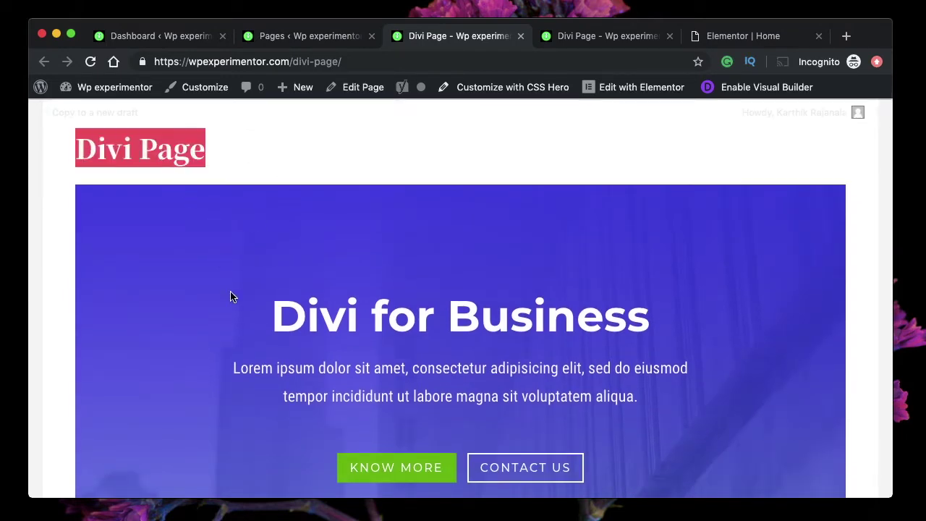
scroll(230, 296, "down", 5)
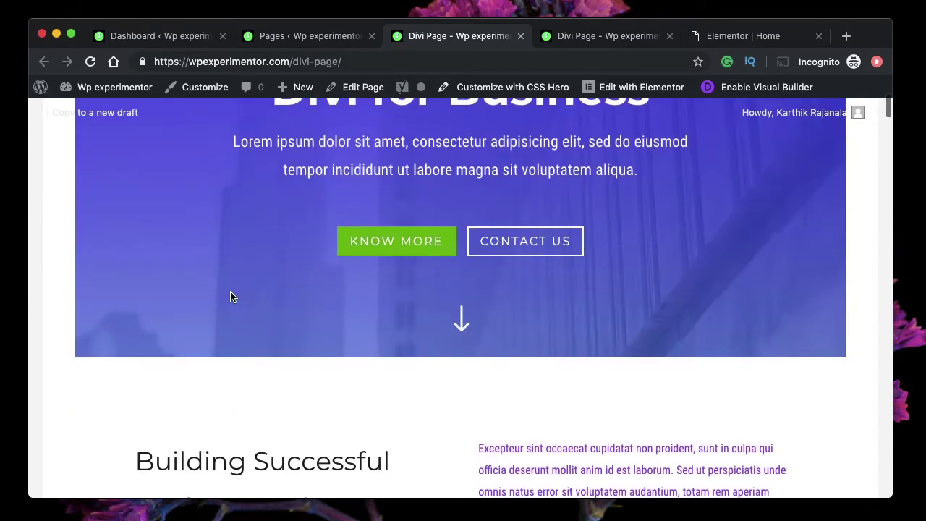
left_click(378, 250)
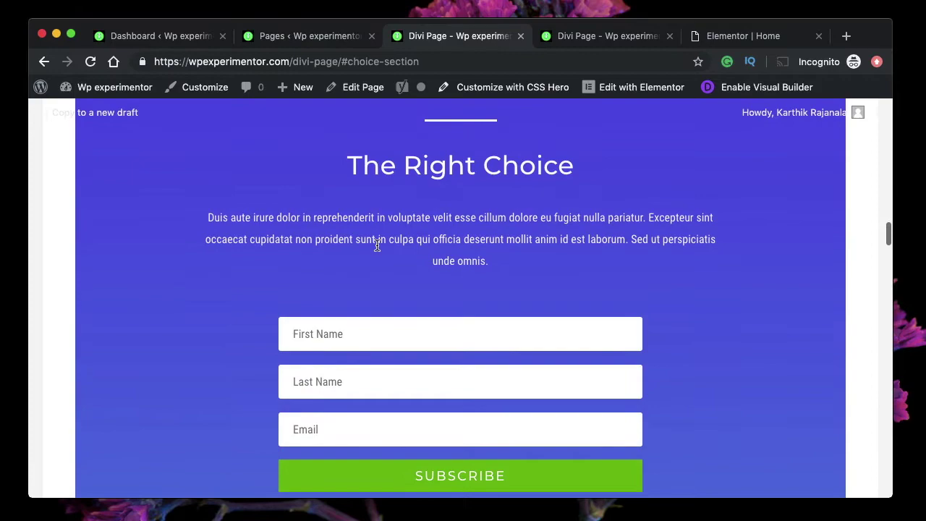
scroll(457, 173, "up", 20)
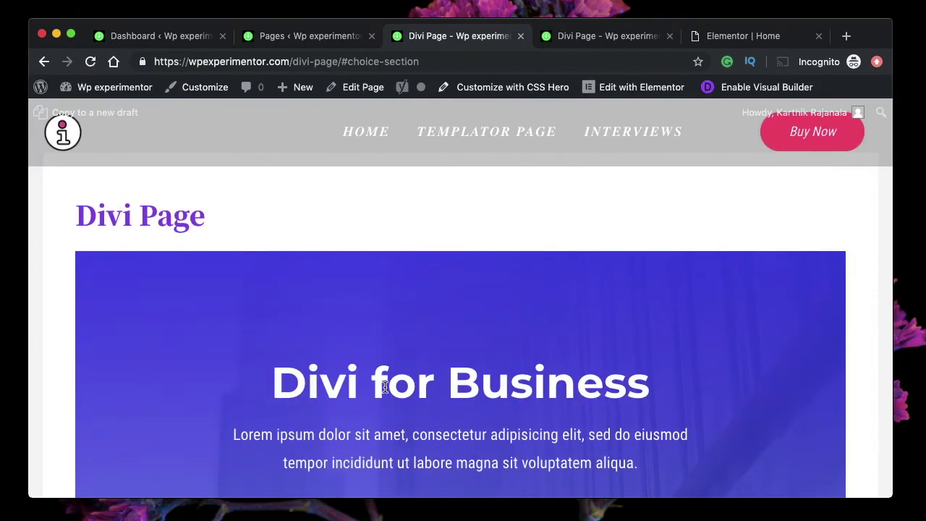
scroll(384, 362, "down", 3)
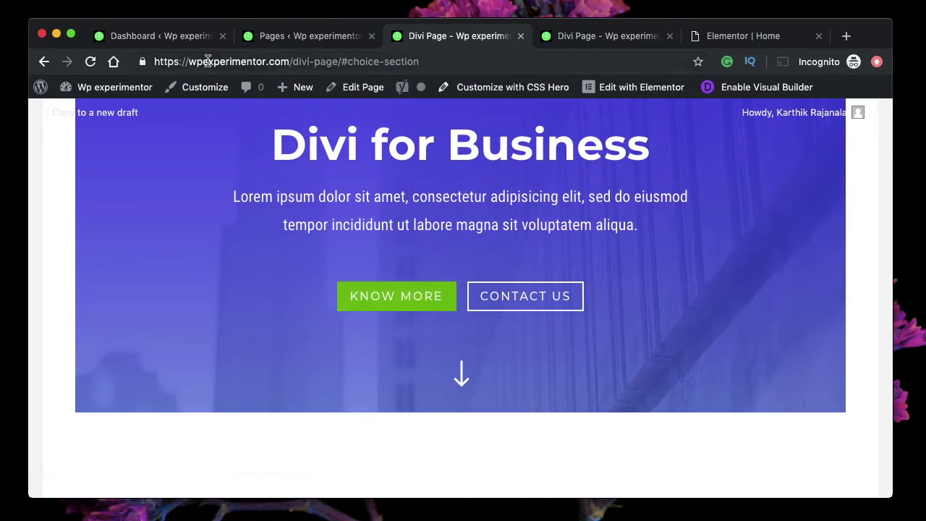
Close the extra Divi Page tab and open the theme customizer's Additional CSS editor from the WordPress dashboard
left_click(151, 44)
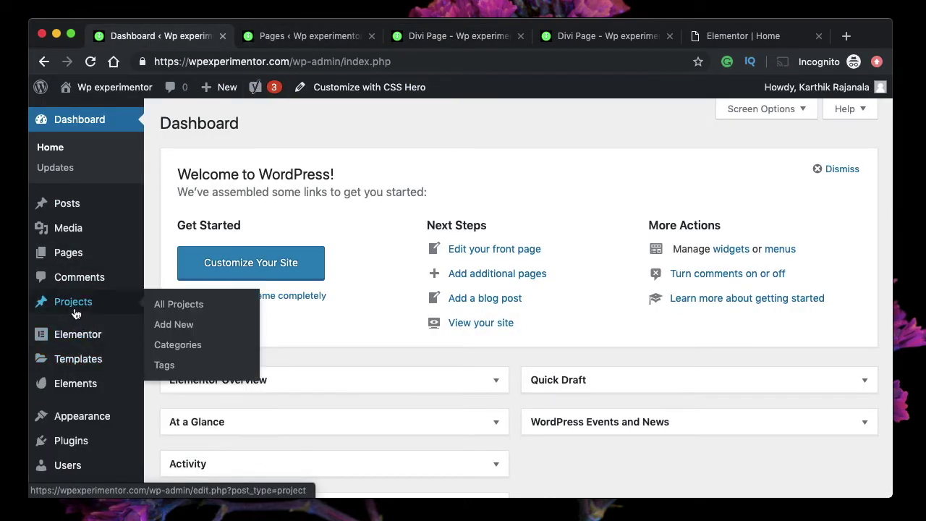
left_click(520, 35)
mouse_move(78, 427)
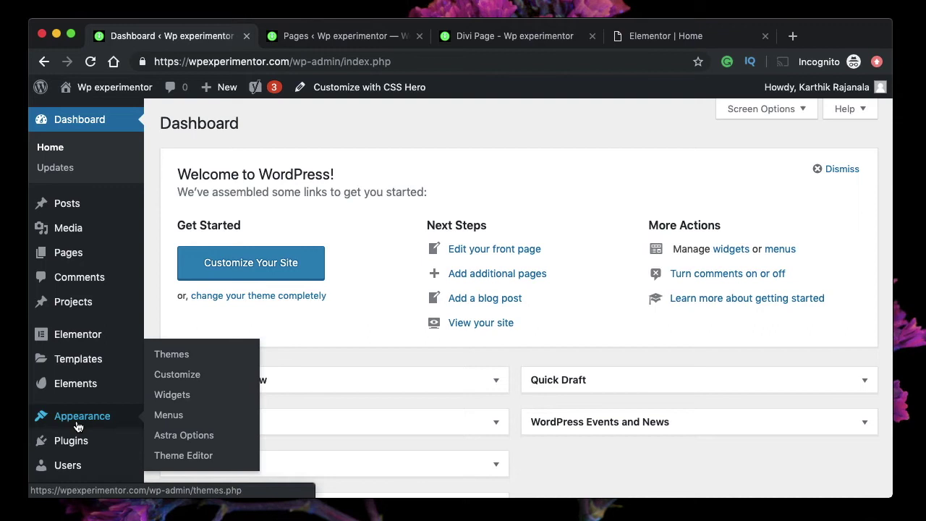
left_click(190, 377, "super")
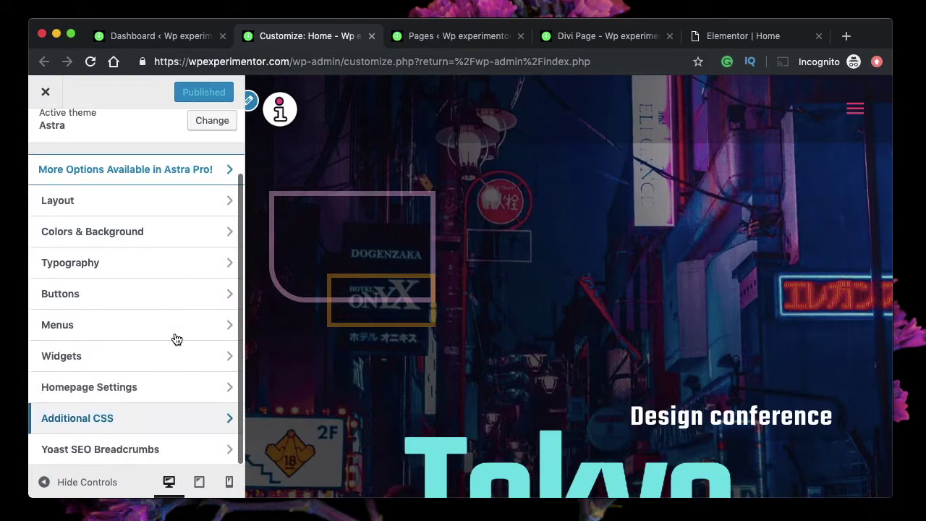
left_click(125, 420)
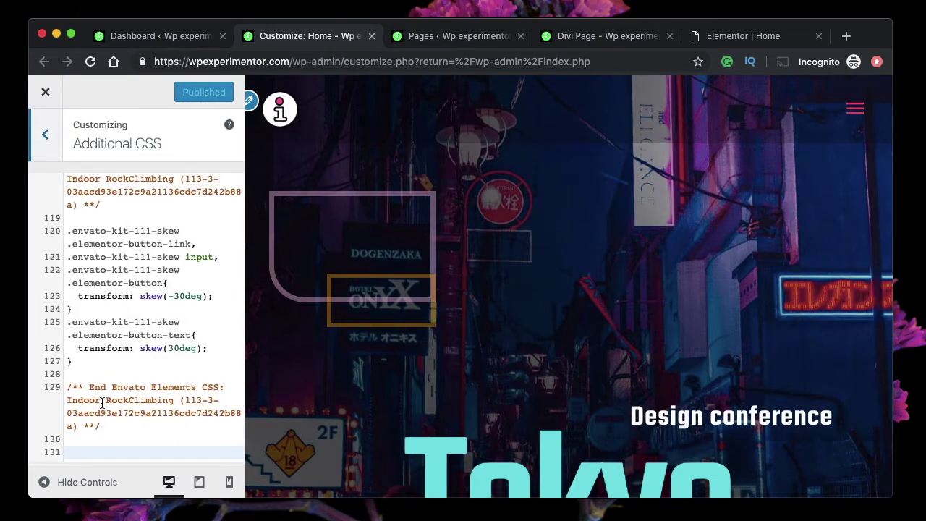
Add the rule html { scroll-behavior: smooth; } at the end of the Additional CSS and publish the change
left_click(110, 439)
type("html {   scroll-behavior: smooth; }")
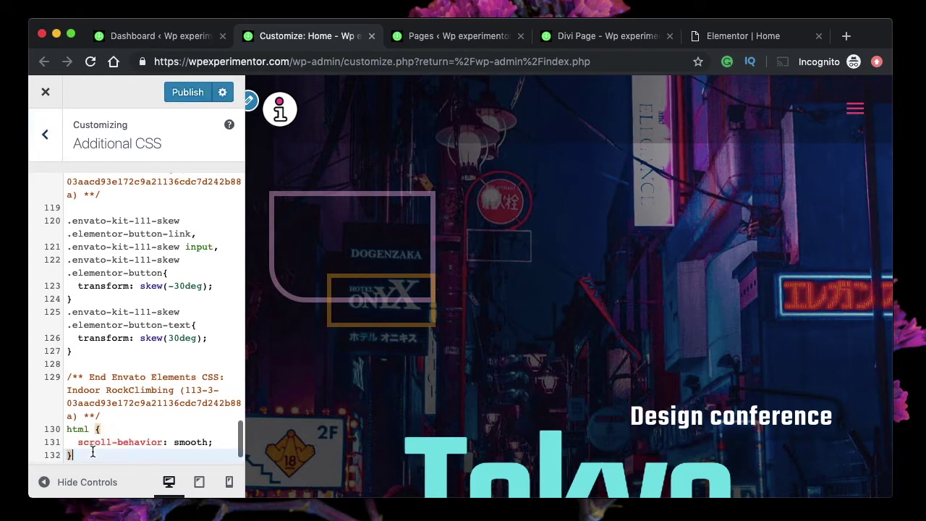
left_click(67, 430)
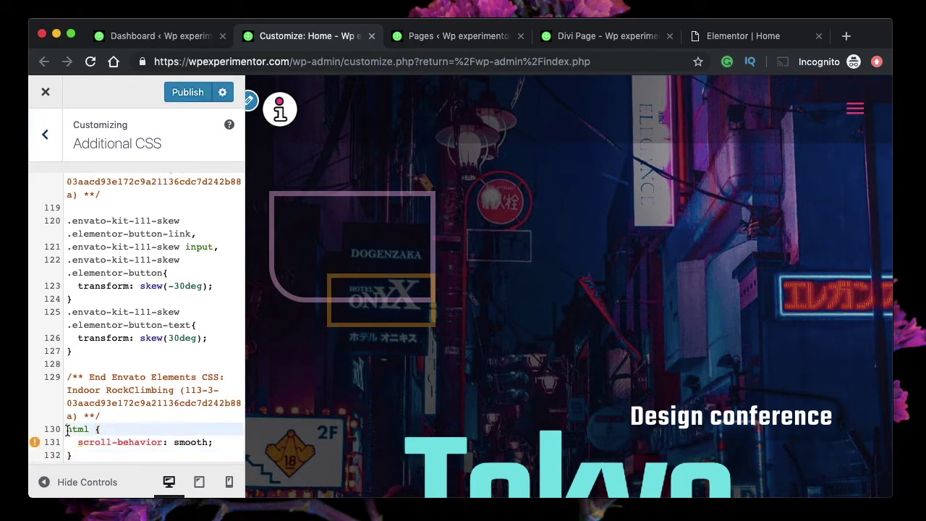
double_click(77, 429)
left_click(100, 430)
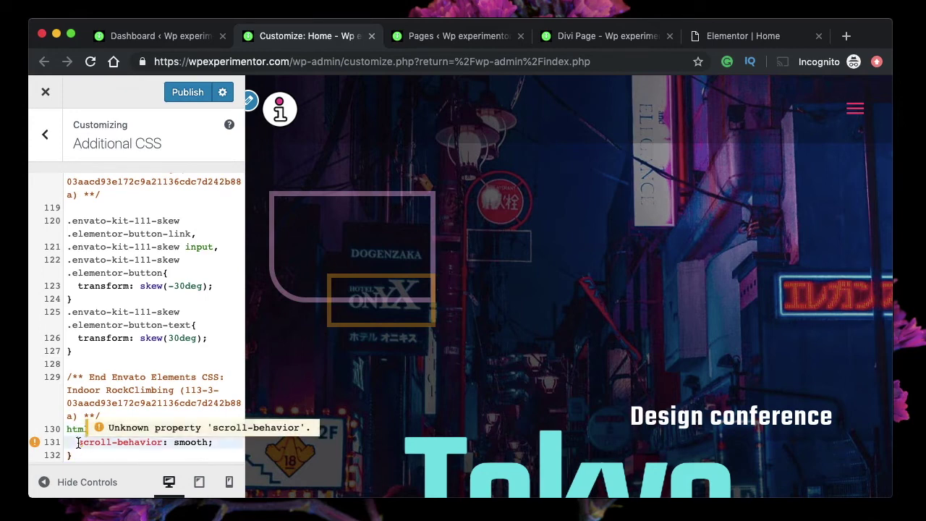
triple_click(152, 448)
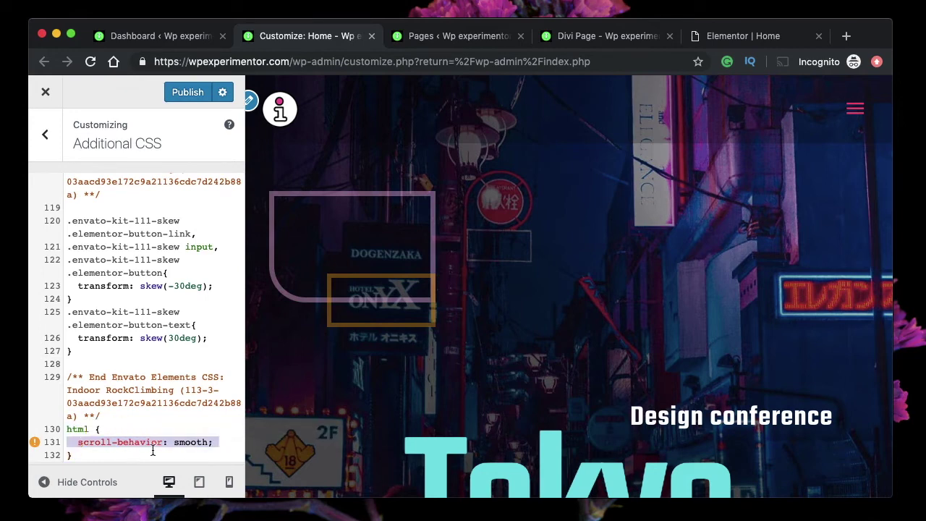
double_click(188, 441)
triple_click(97, 440)
left_click(175, 103)
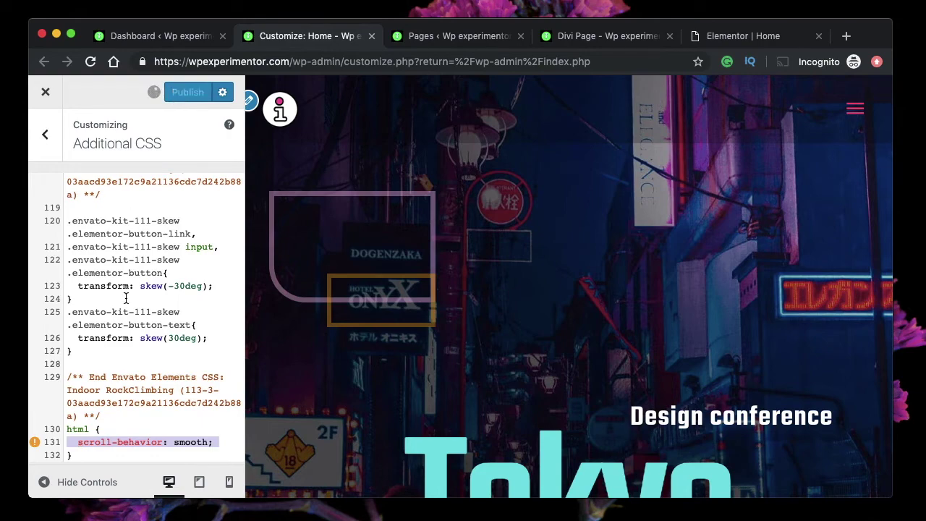
Reload the published Divi Page and test the "Know More" button's scrolling to "The Right Choice" section
left_click(474, 38)
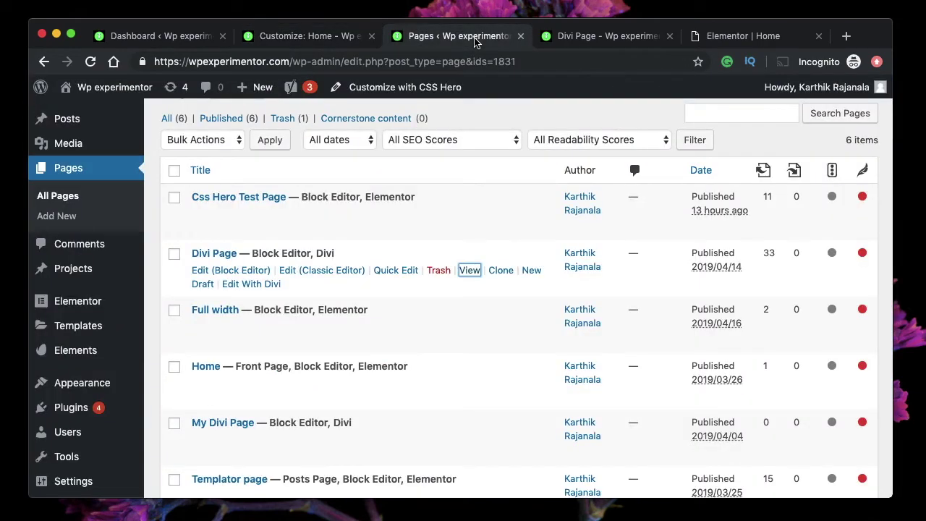
left_click(579, 38)
left_click(90, 61)
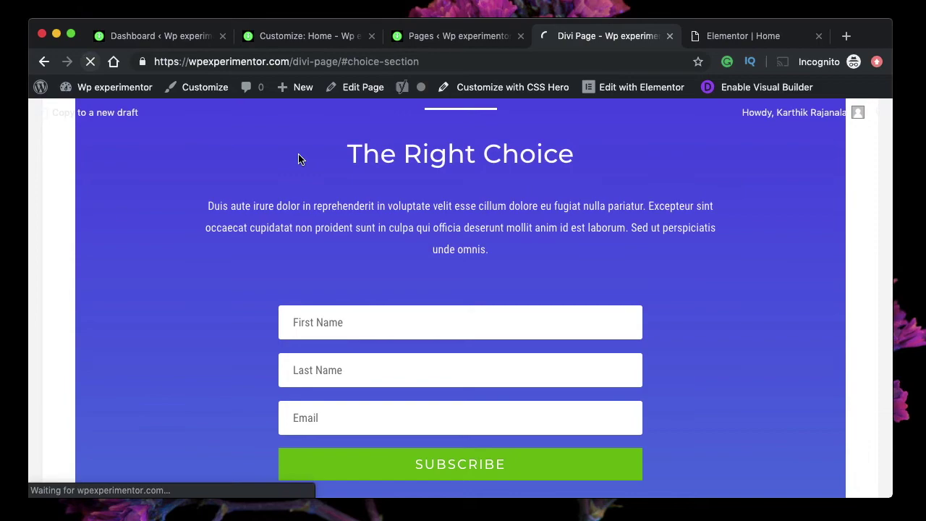
scroll(334, 185, "up", 20)
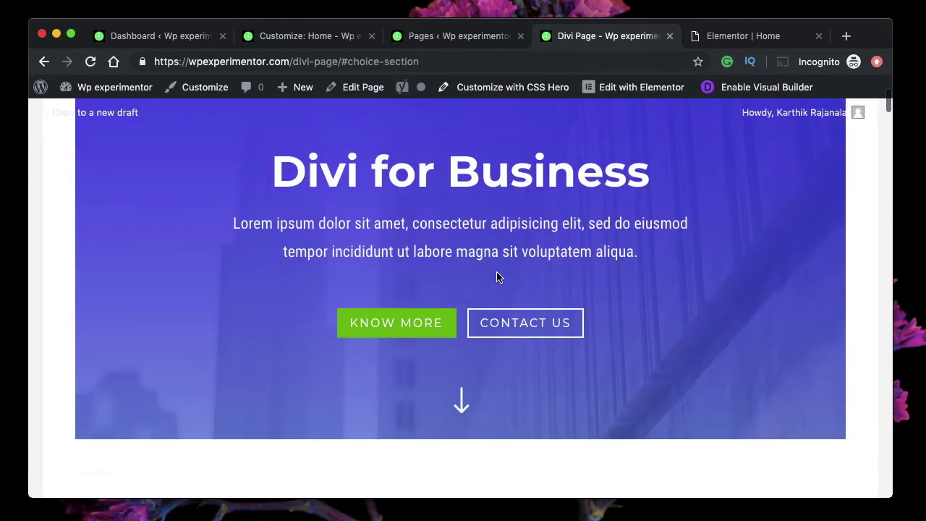
left_click(400, 329)
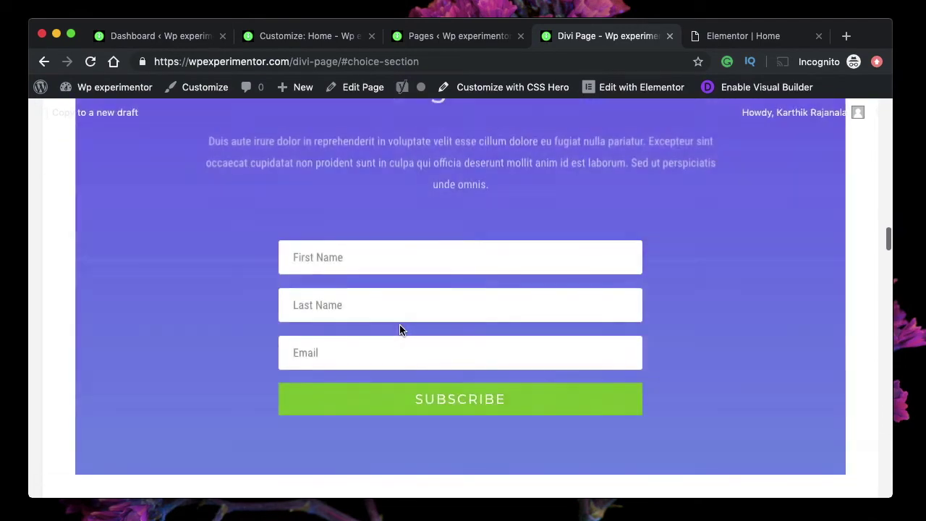
scroll(352, 225, "up", 2)
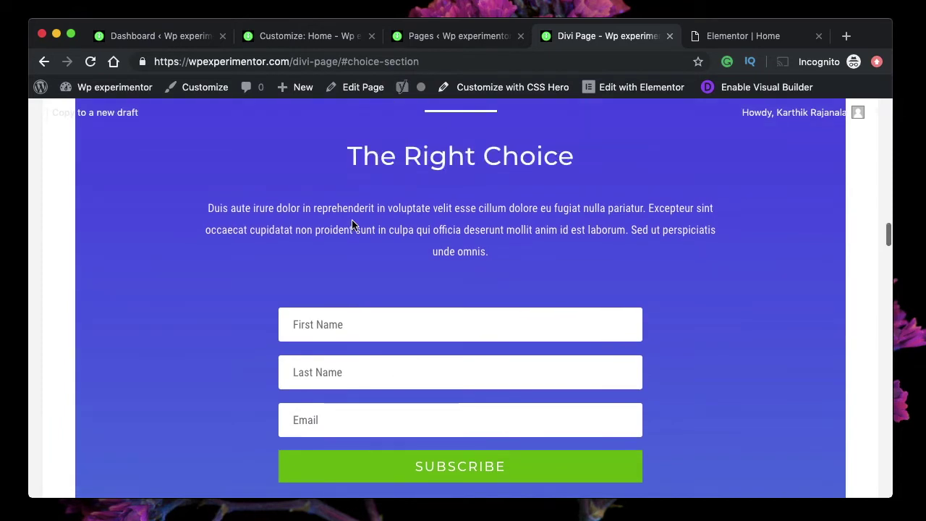
Review the html scroll-behavior rule in the customizer's Additional CSS and leave the editor
left_click(305, 37)
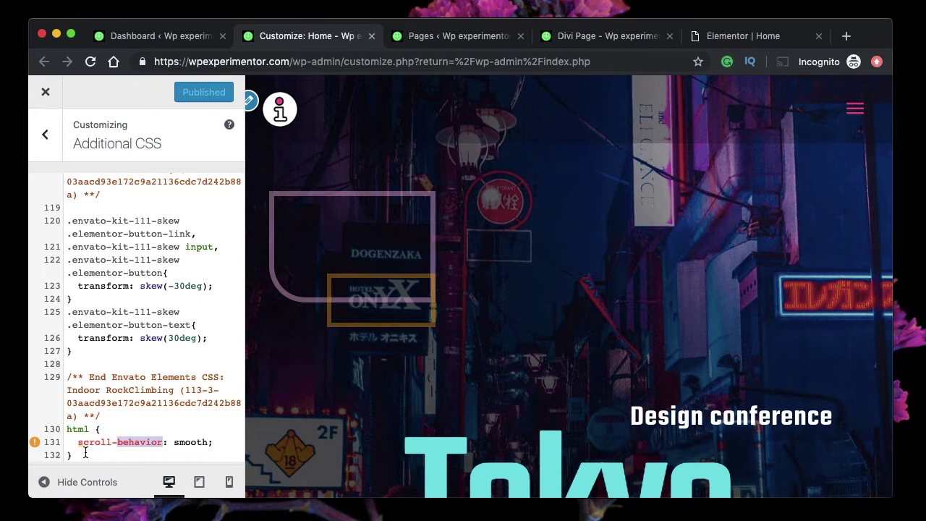
mouse_move(80, 440)
left_click_drag(80, 440, 70, 431)
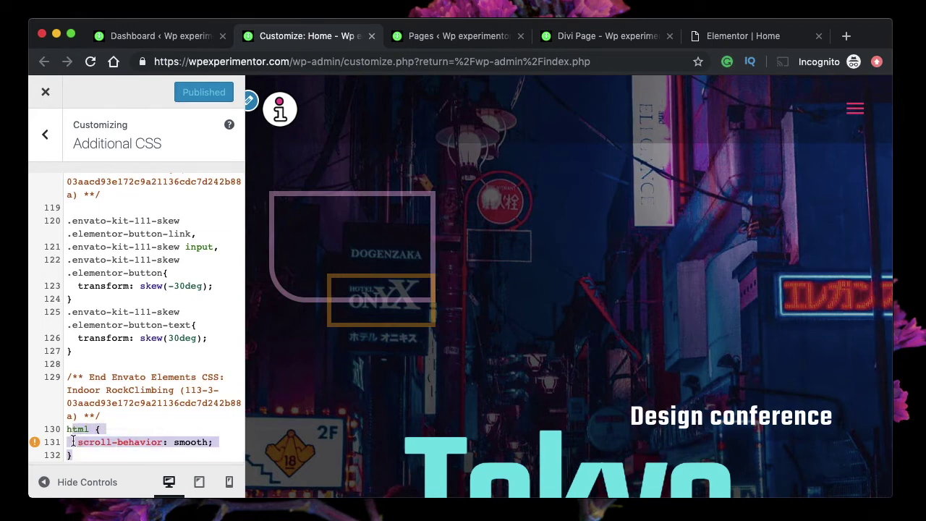
left_click(86, 454)
double_click(81, 428)
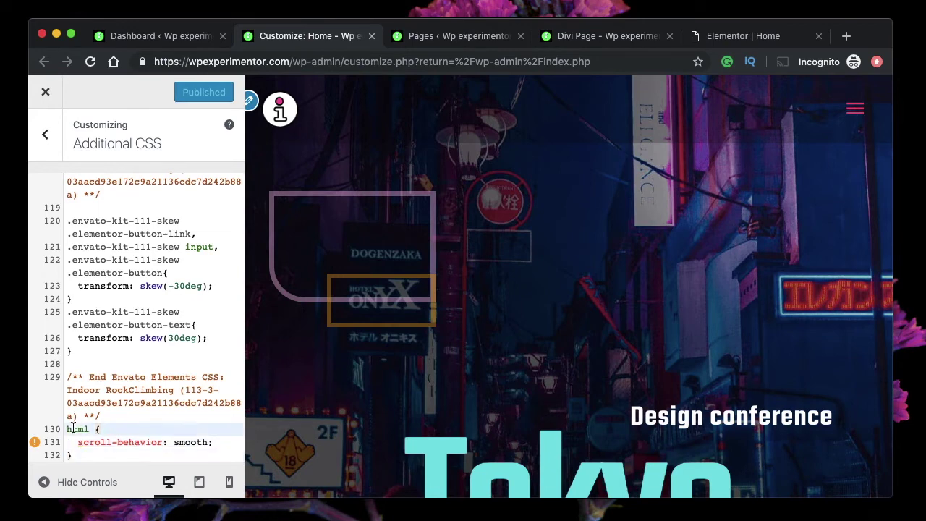
triple_click(129, 443)
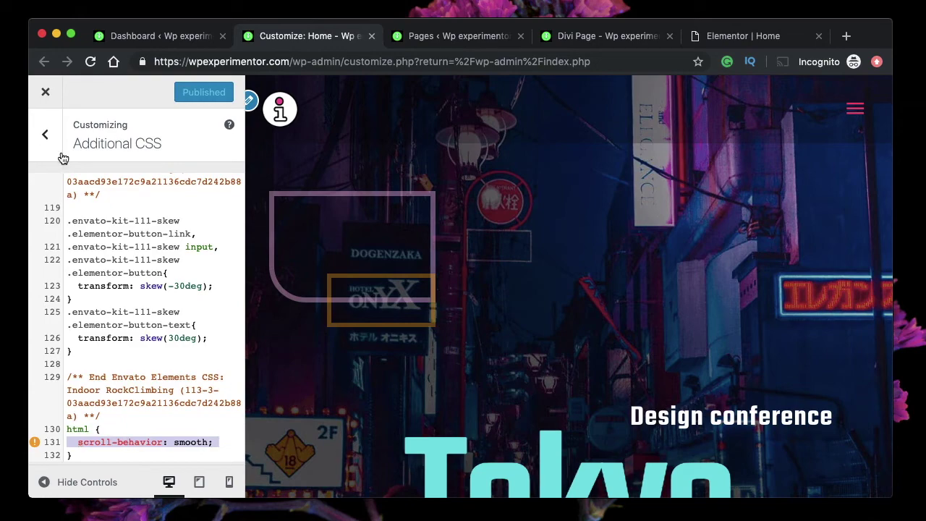
left_click(45, 134)
left_click(475, 38)
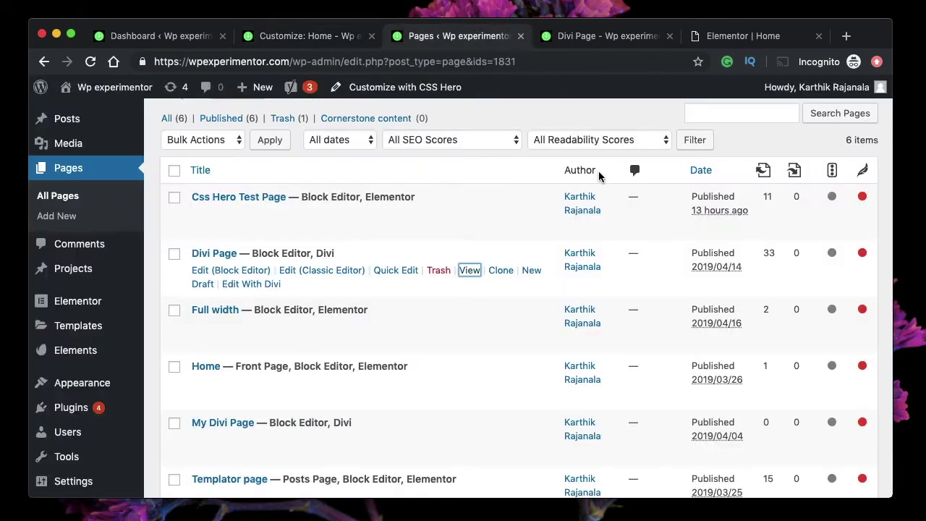
left_click(627, 41)
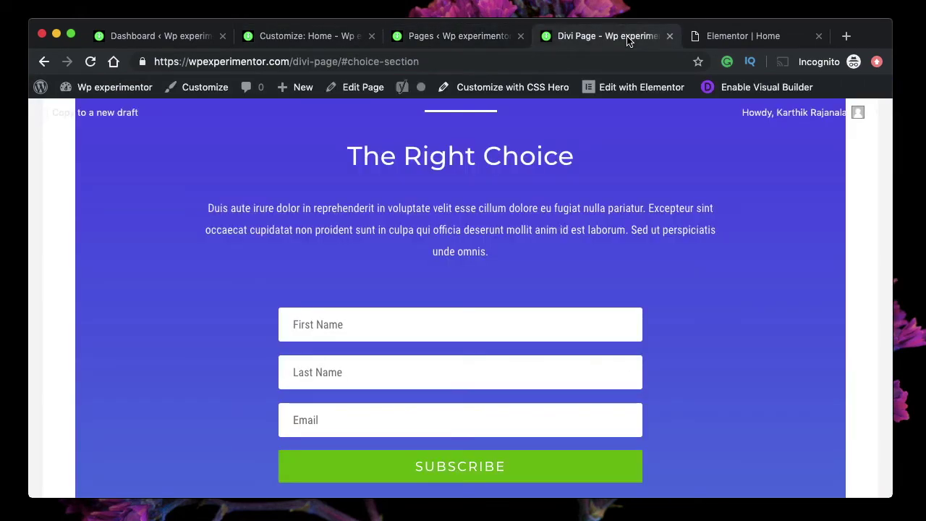
left_click(443, 42)
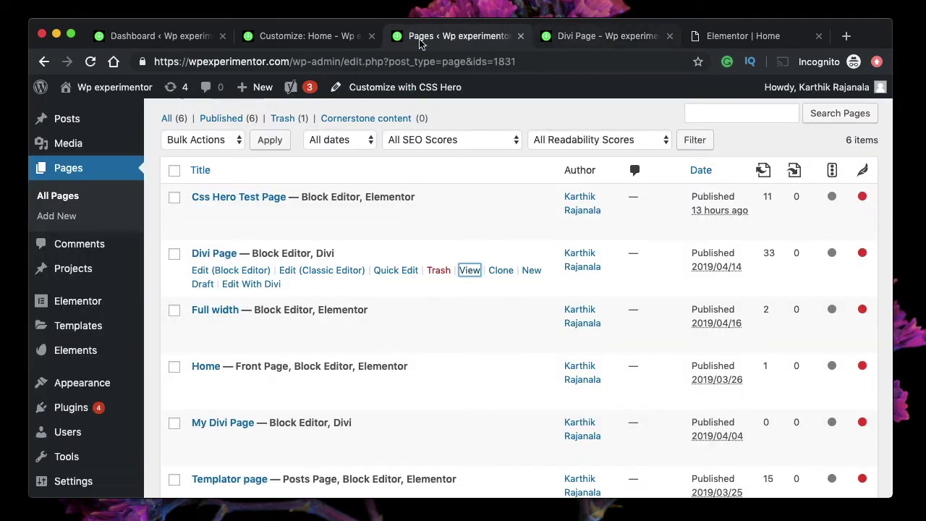
left_click(299, 44)
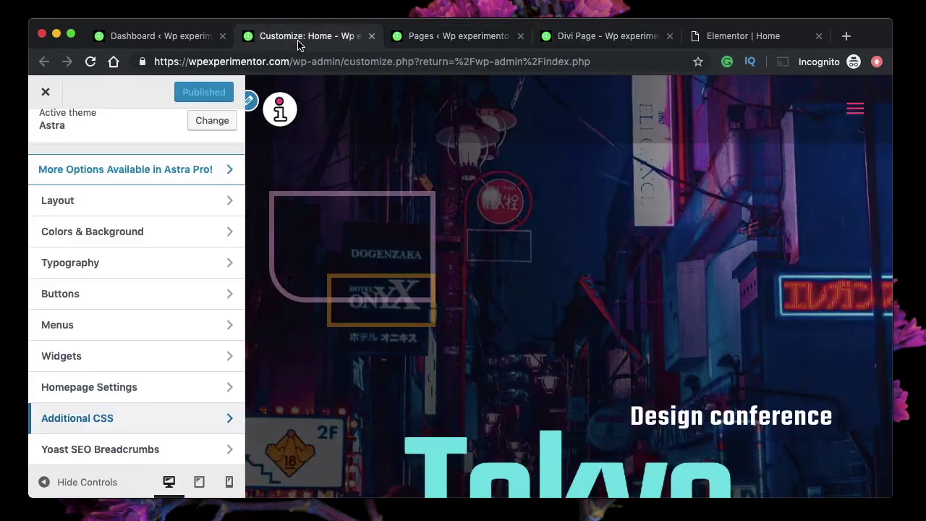
left_click(116, 37)
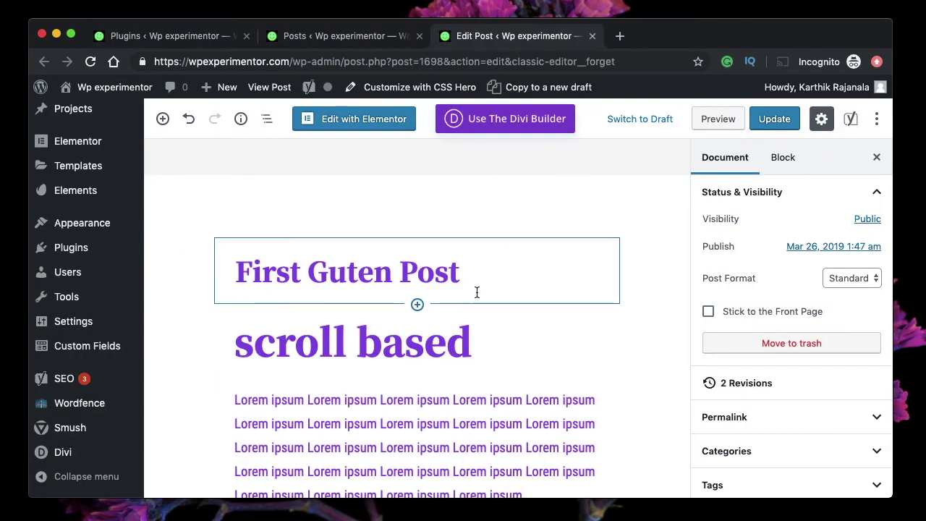
Examine the HTML anchor in the advanced settings of the "scroll based" heading block
scroll(475, 292, "down", 3)
scroll(477, 292, "up", 3)
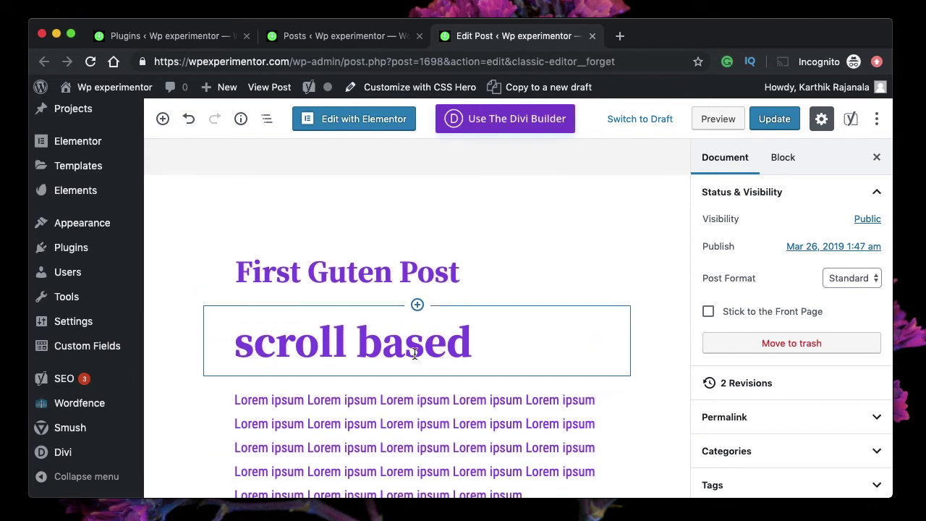
left_click(428, 322)
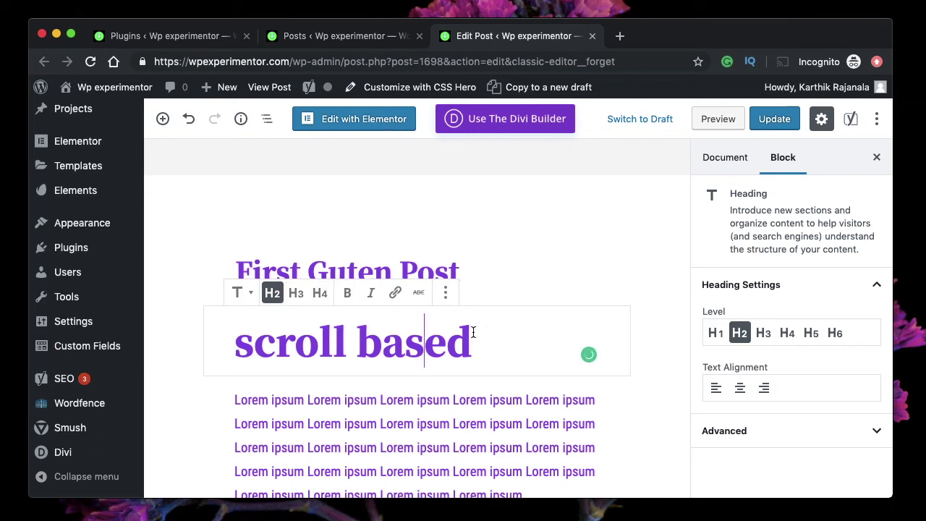
left_click(767, 432)
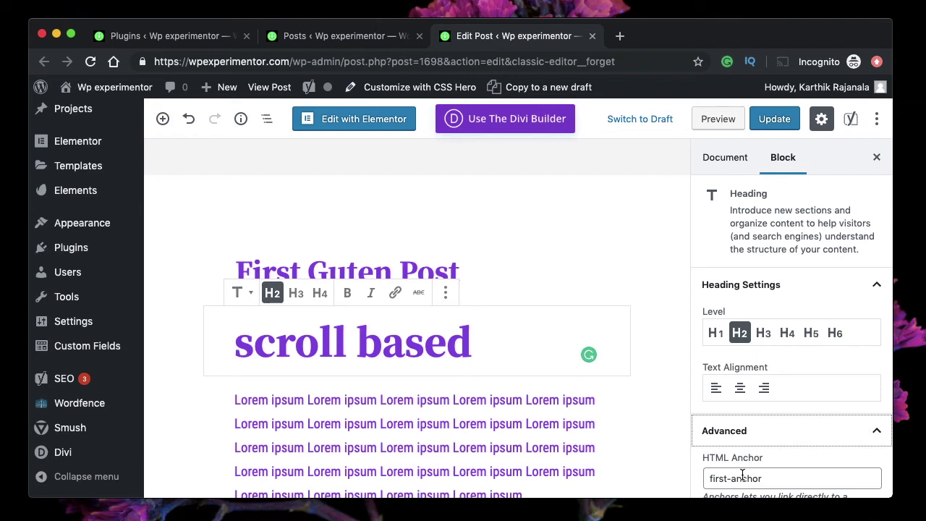
double_click(742, 474)
scroll(742, 475, "down", 2)
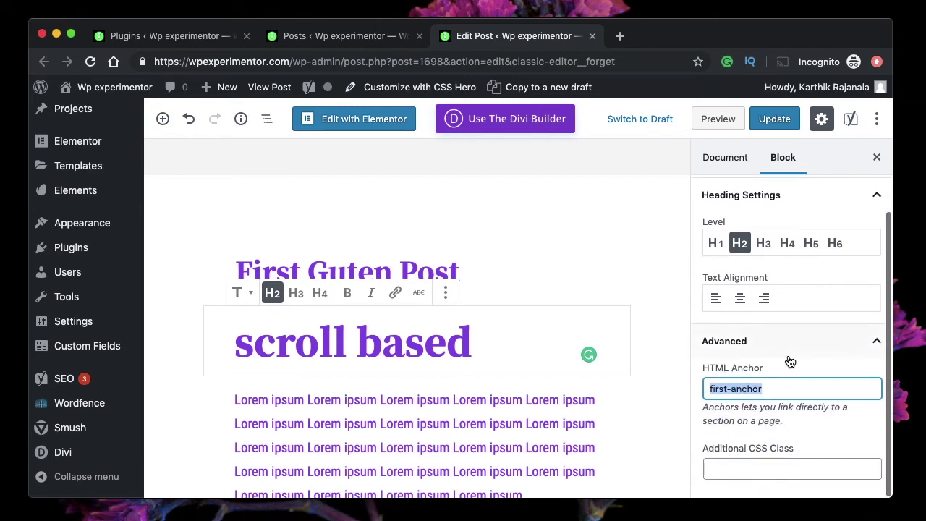
key("Right")
triple_click(741, 396)
left_click(775, 384)
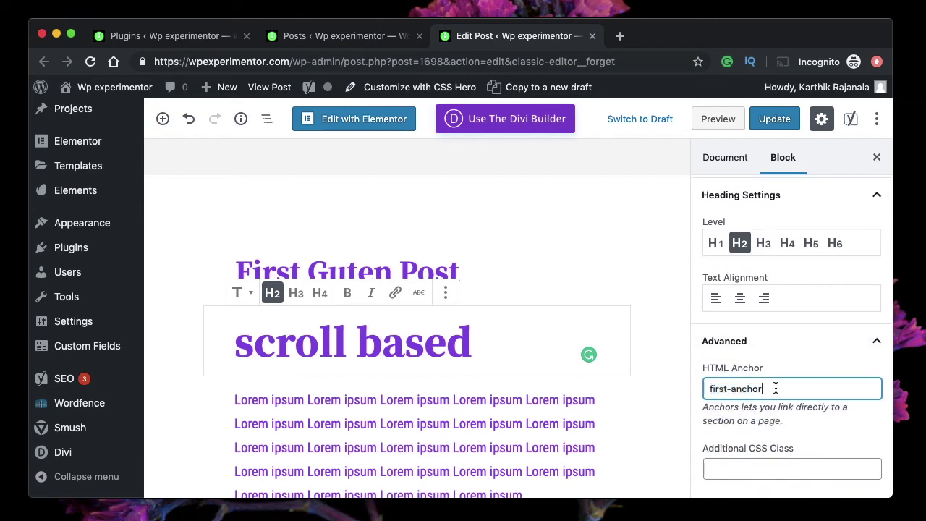
triple_click(775, 384)
left_click(874, 346)
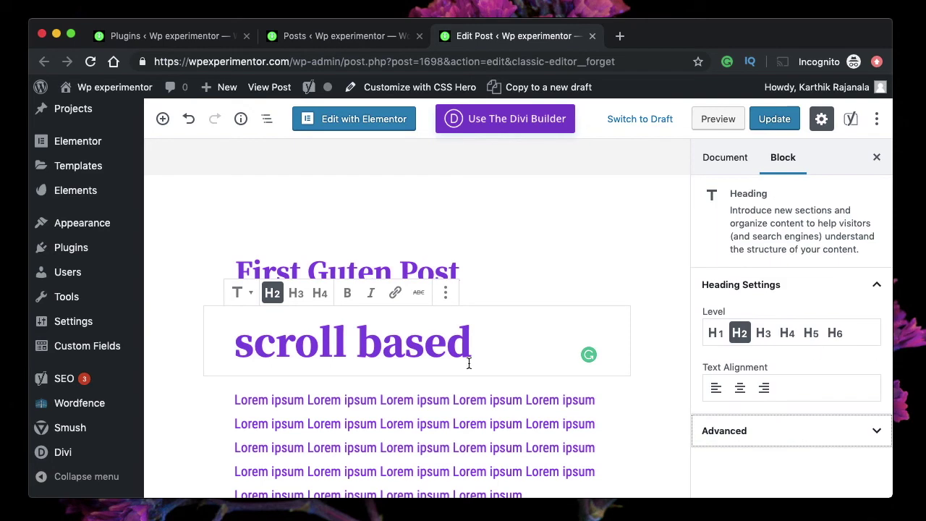
Inspect the link settings of the image block below the paragraph, checking its custom link URL
scroll(469, 363, "down", 3)
left_click(473, 324)
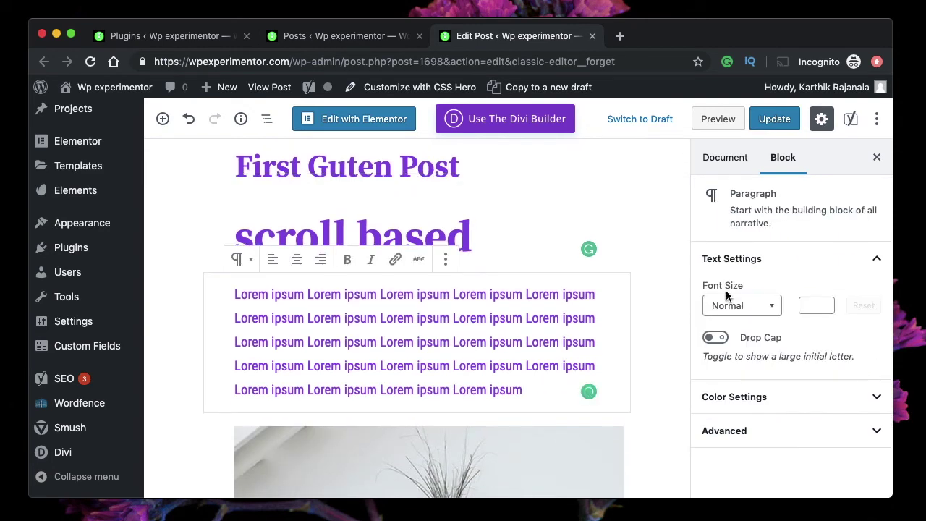
scroll(539, 369, "down", 4)
left_click(471, 370)
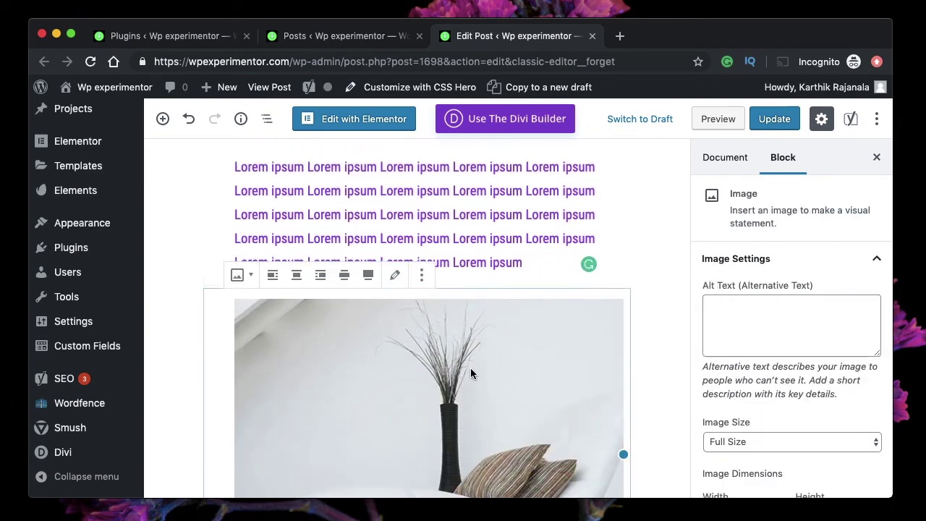
scroll(714, 440, "down", 5)
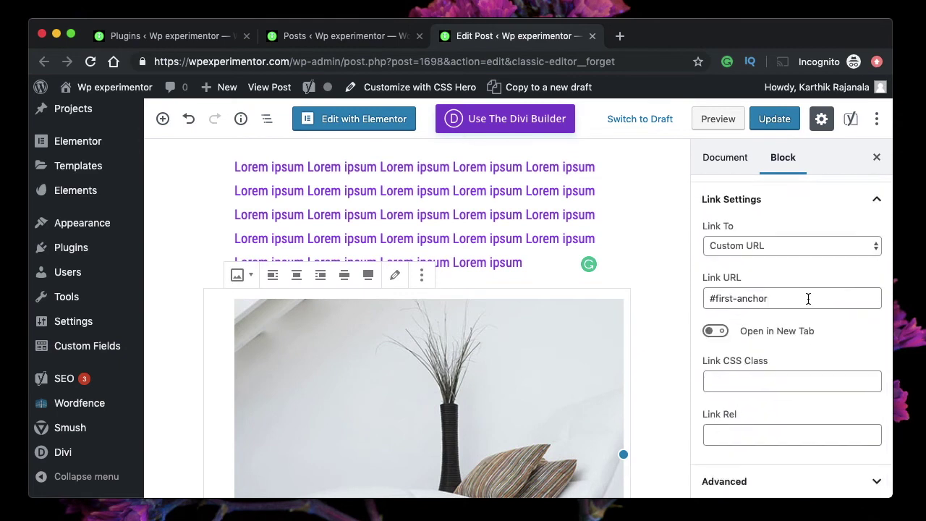
double_click(796, 298)
left_click(798, 302)
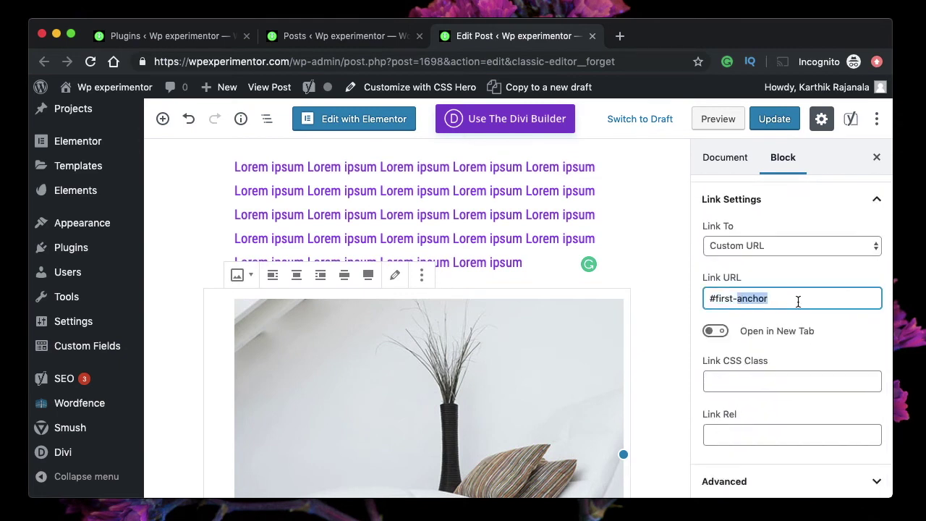
triple_click(723, 298)
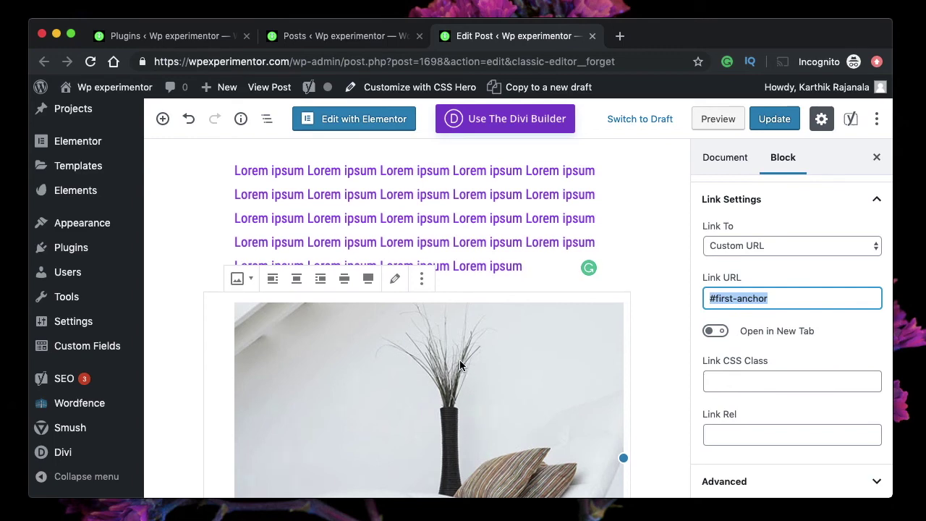
Link the word "ipsum" in the second line of the Lorem ipsum paragraph to #first-anchor
scroll(459, 364, "up", 5)
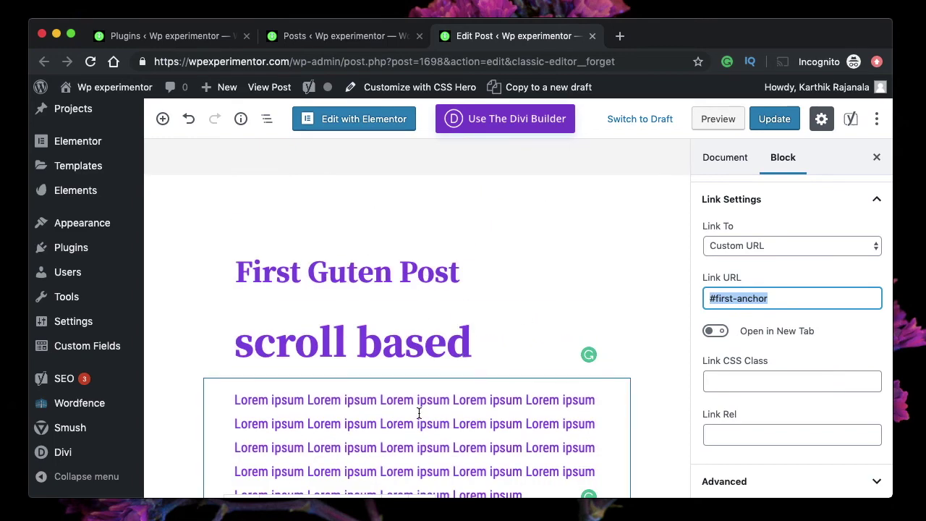
scroll(419, 414, "down", 3)
left_click(438, 339)
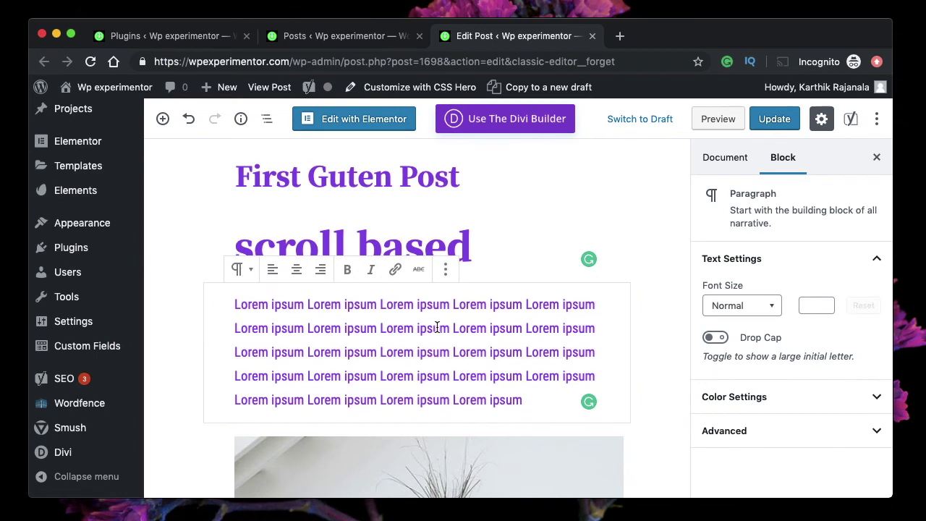
double_click(437, 328)
left_click(395, 269)
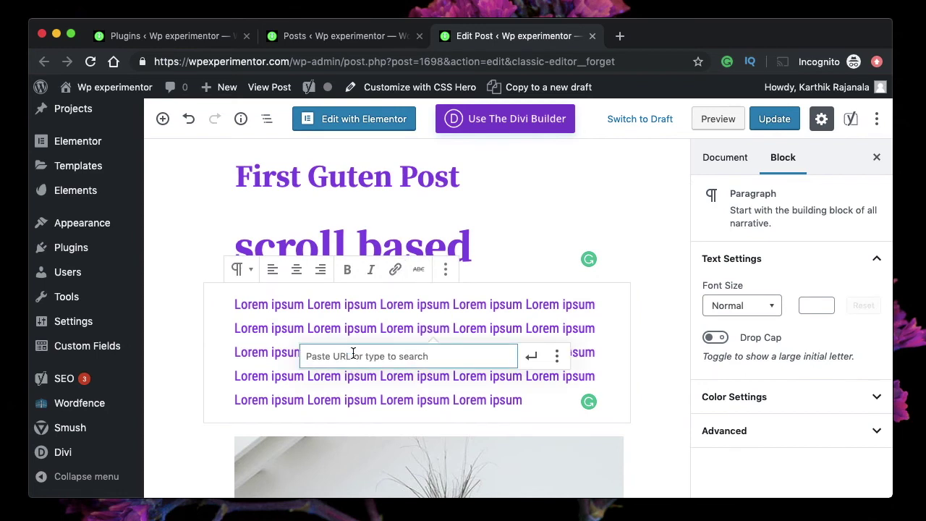
type("#first-anchor")
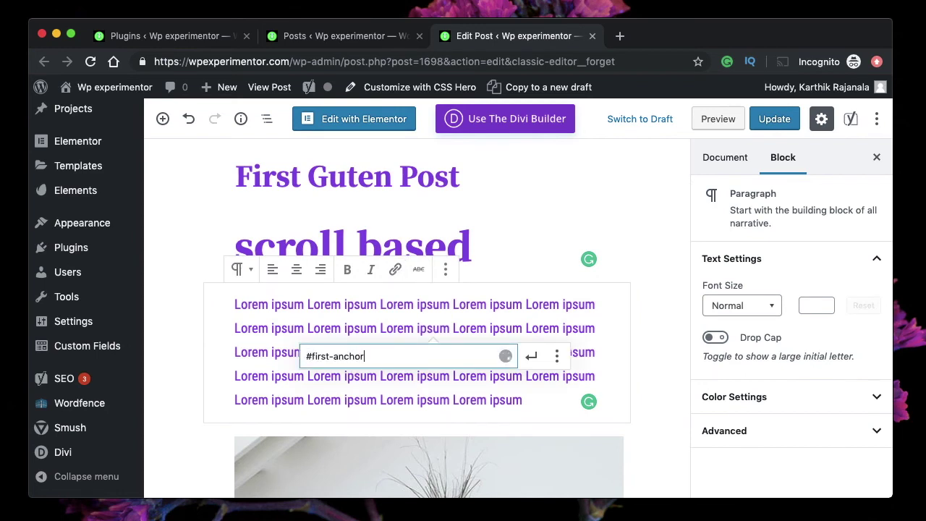
left_click(530, 357)
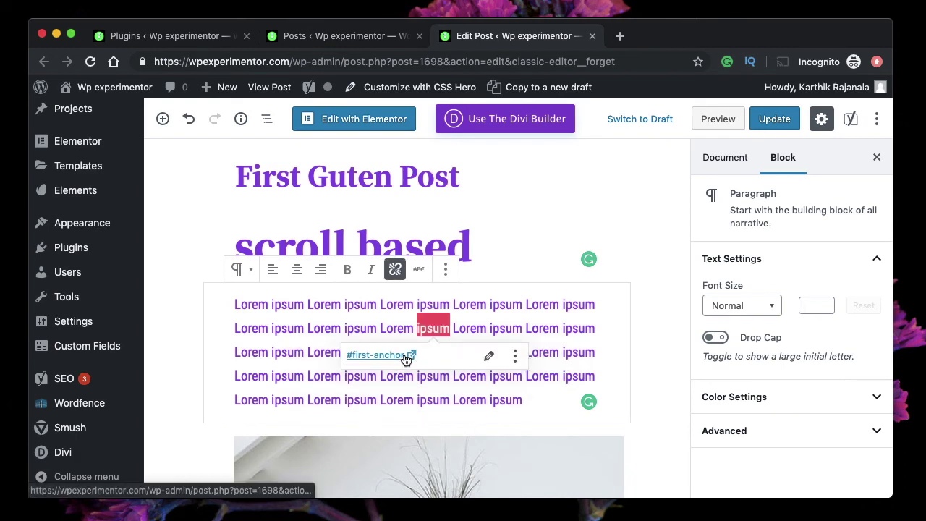